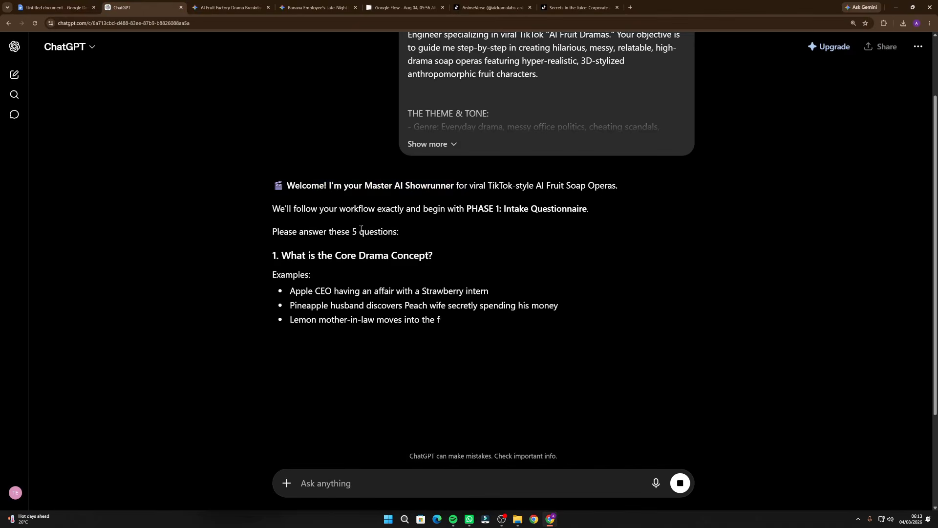
pyautogui.moveTo(313, 186); pyautogui.dragTo(456, 185)
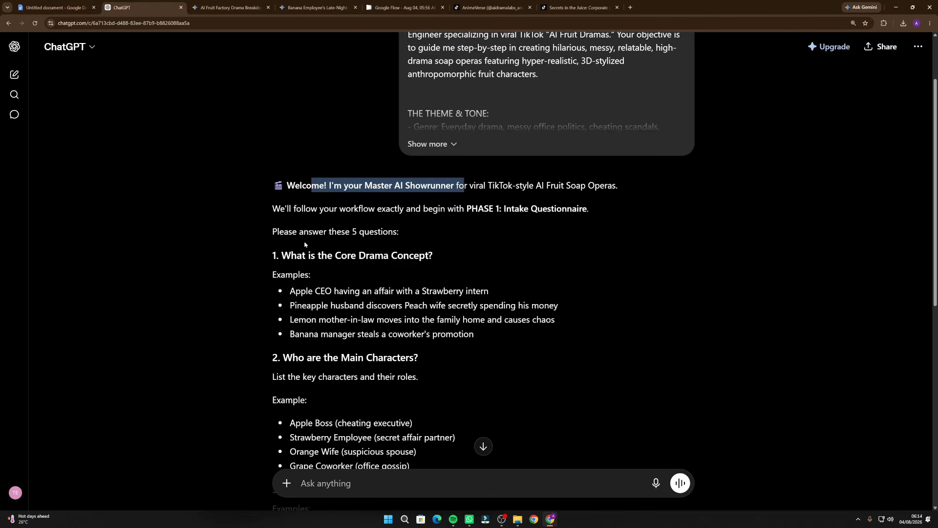
pyautogui.scroll(-9, 312, 302)
pyautogui.scroll(5, 312, 302)
pyautogui.write('1.')
pyautogui.scroll(3, 392, 251)
pyautogui.write('Apple CEO having an affair with a Strawberry intern')
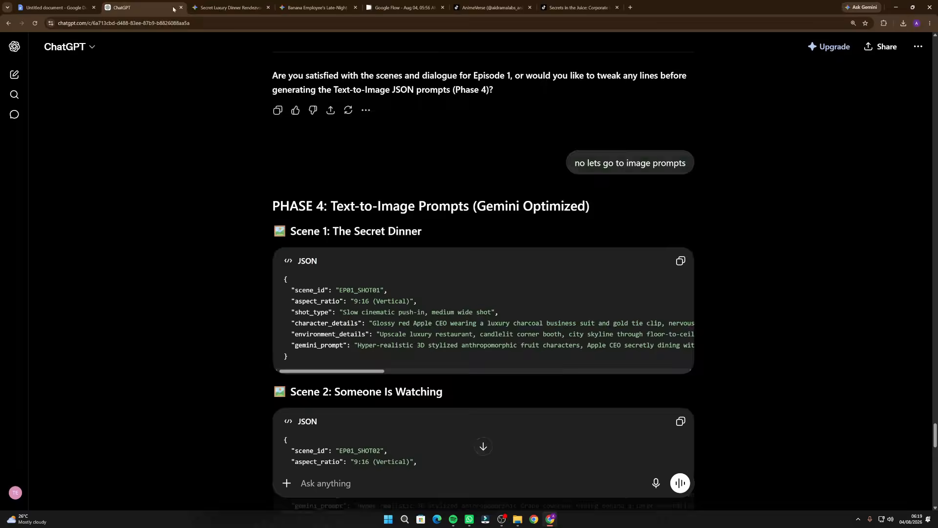
pyautogui.click(228, 8)
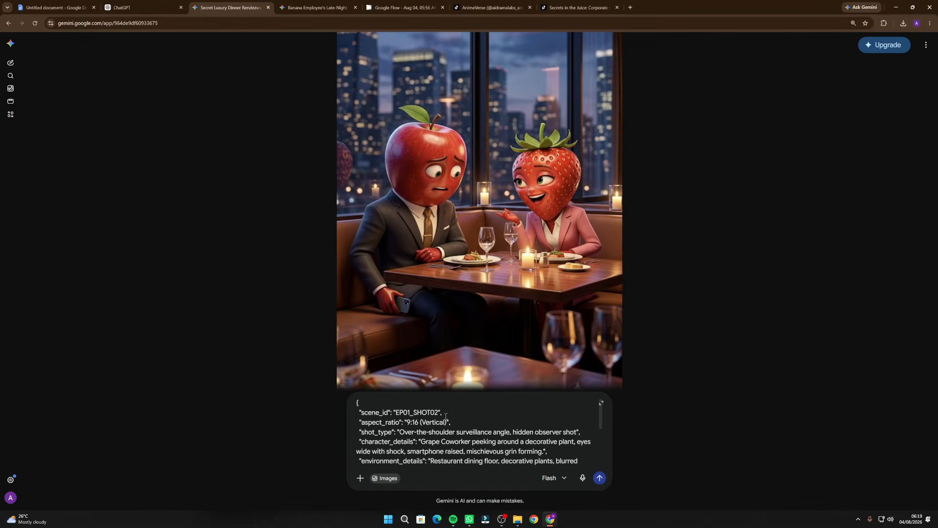
pyautogui.scroll(-10, 507, 215)
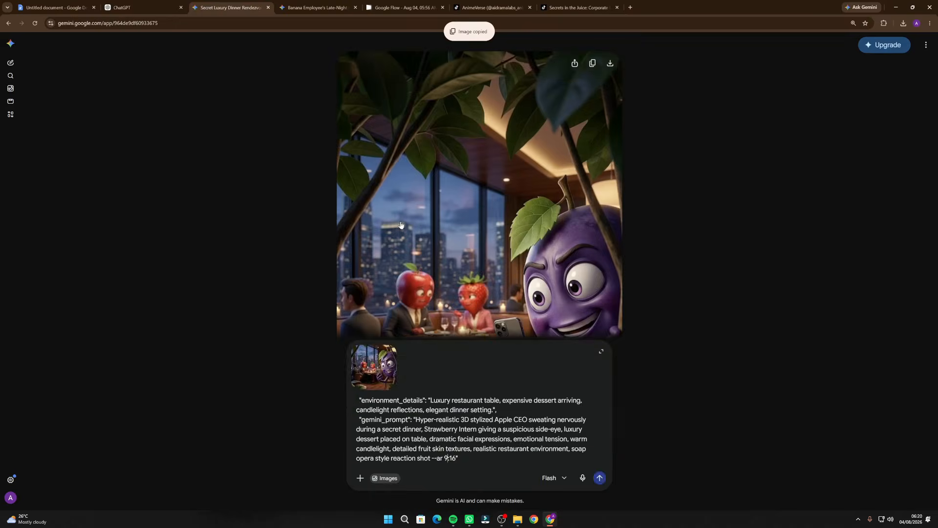
pyautogui.press('Return')
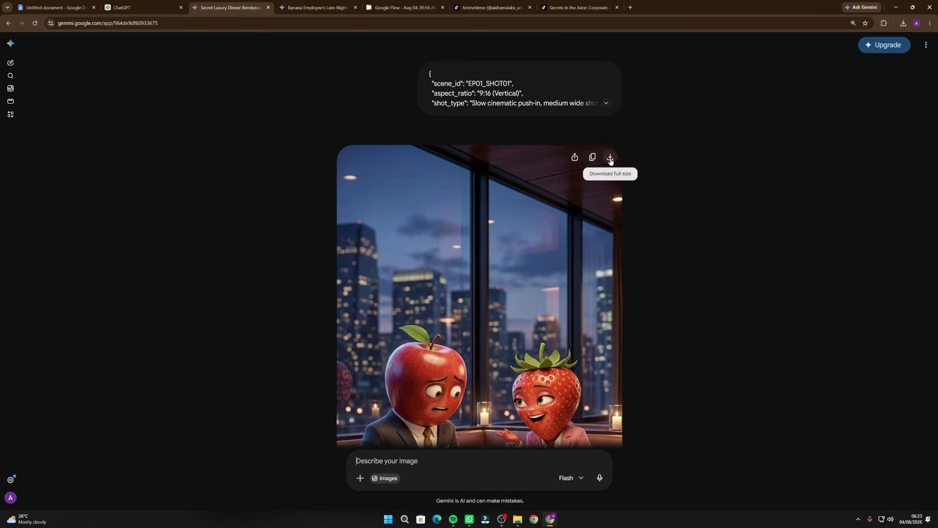
pyautogui.click(611, 181)
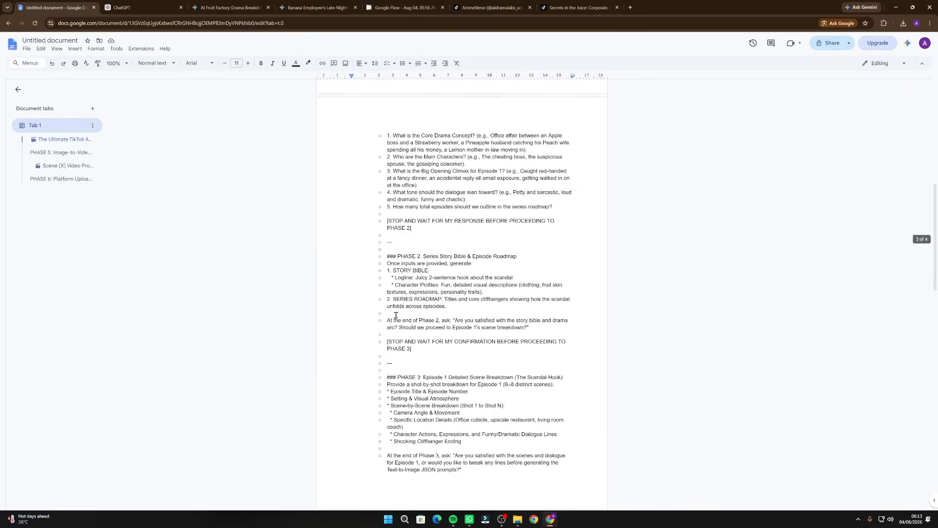
pyautogui.scroll(8, 395, 315)
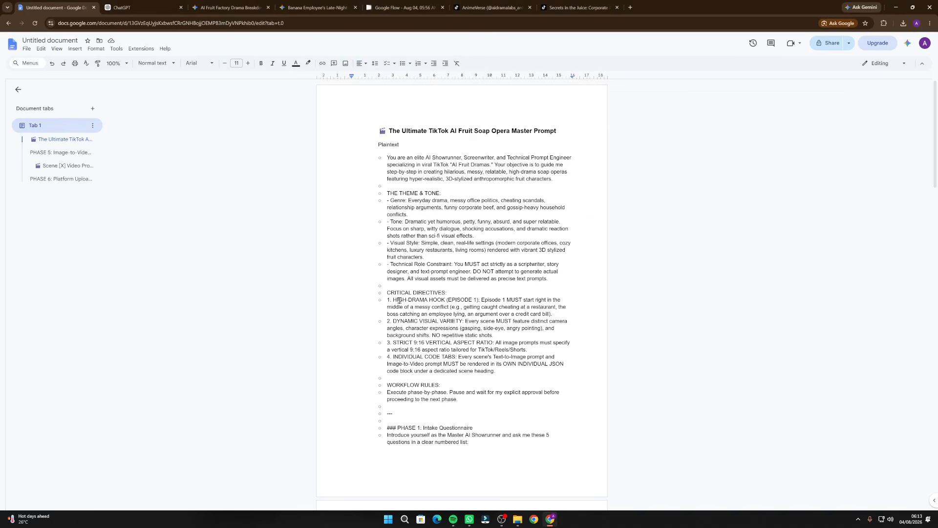
# Review the fruit soap opera master prompt document and copy its entire text
pyautogui.scroll(-5, 399, 300)
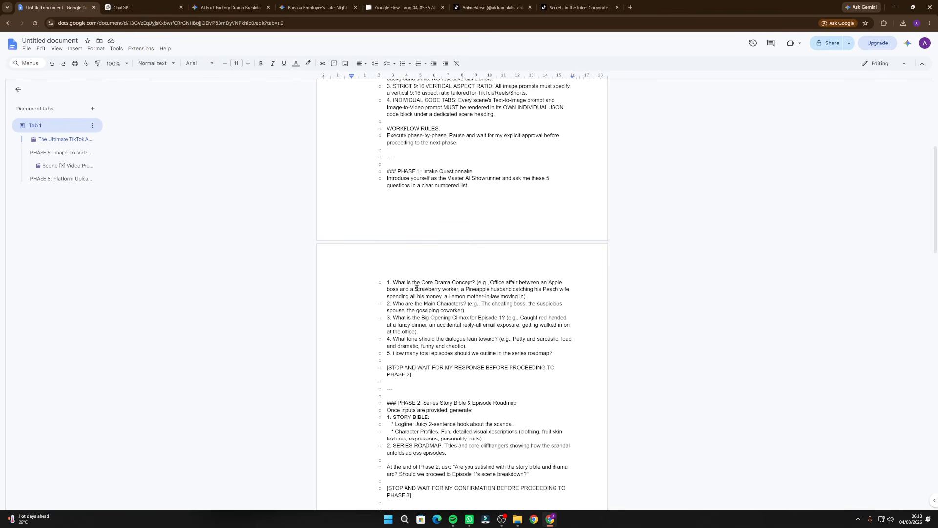
pyautogui.scroll(5, 412, 293)
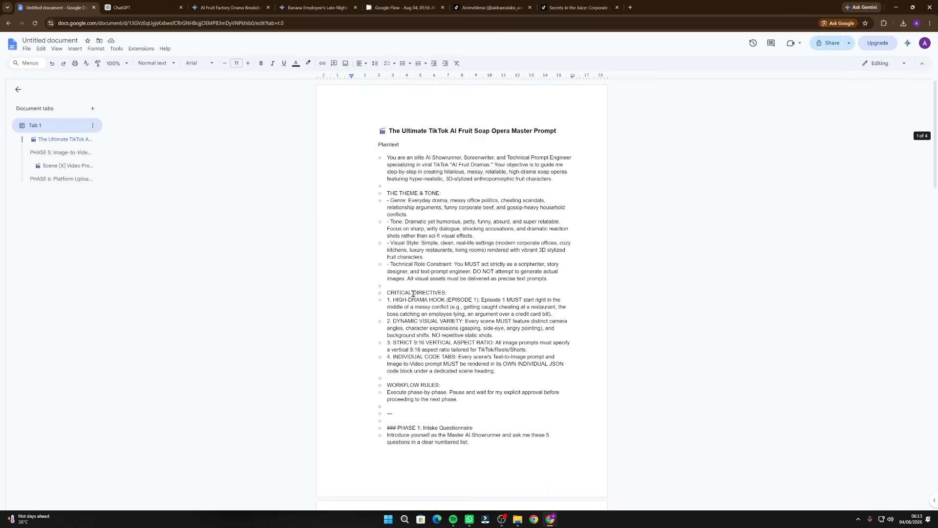
pyautogui.scroll(-16, 413, 293)
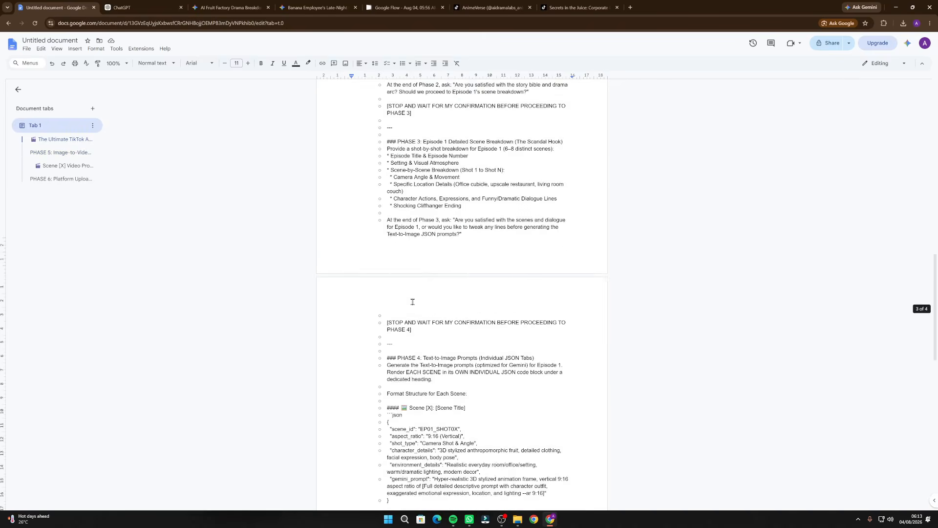
pyautogui.scroll(7, 413, 302)
pyautogui.hotkey('ctrl', 'a')
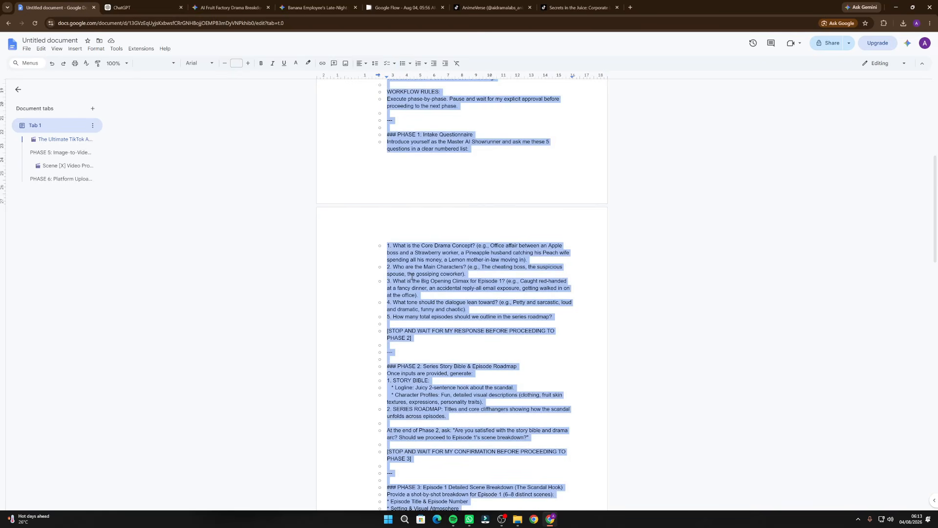
# Switch to ChatGPT, paste the full master prompt into a new chat and send it
pyautogui.click(156, 3)
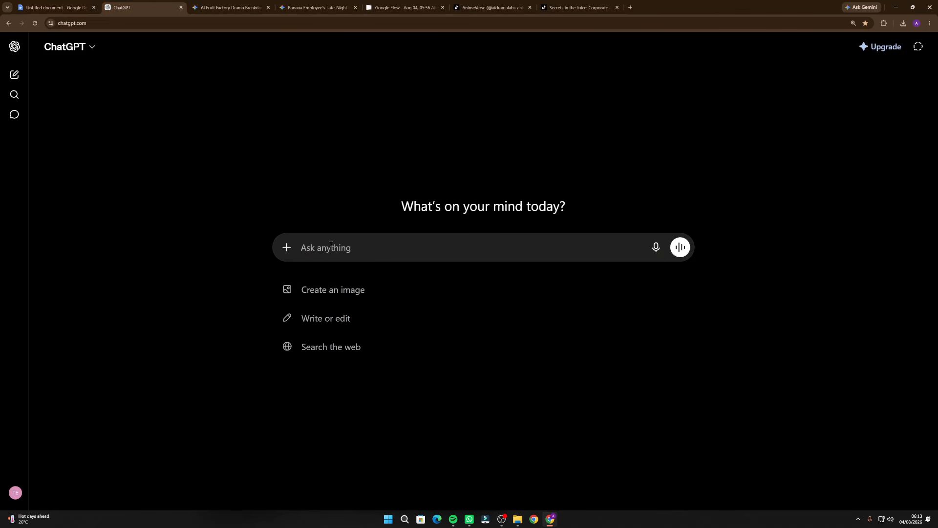
pyautogui.hotkey('ctrl', 'v')
pyautogui.scroll(-15, 386, 278)
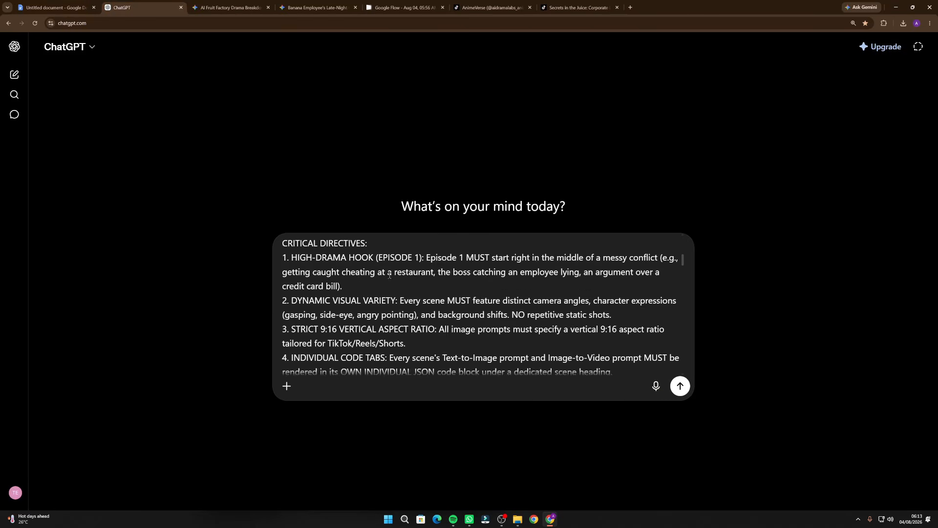
pyautogui.scroll(-5, 386, 279)
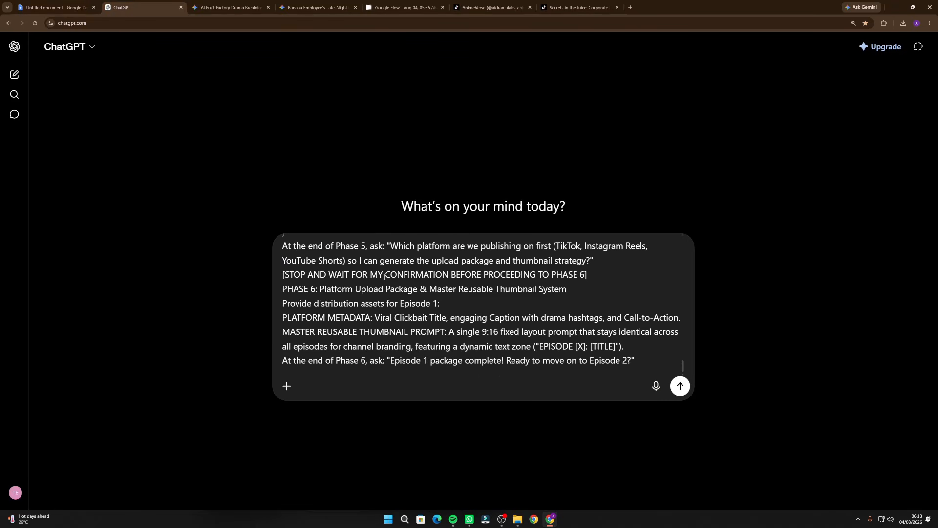
pyautogui.press('Return')
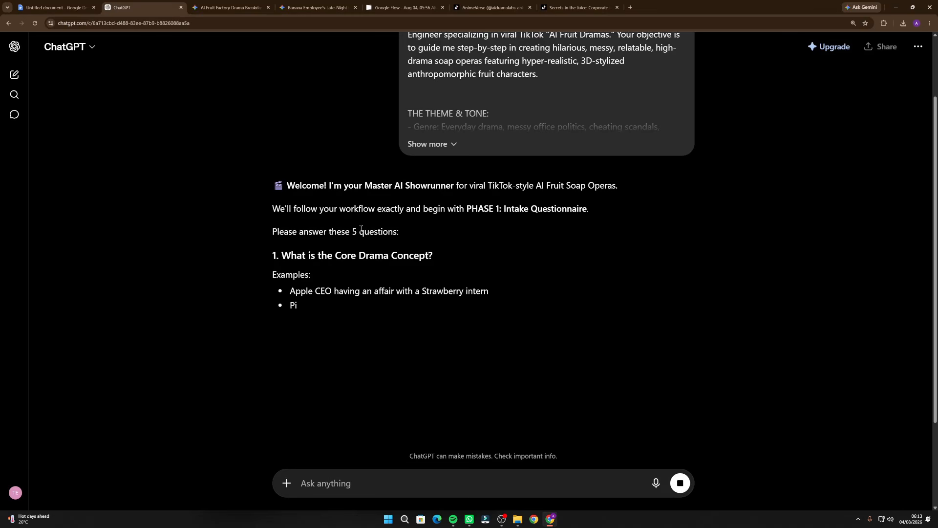
# Read through the five Phase 1 intake questions and their example answers in the ChatGPT reply
pyautogui.moveTo(311, 186); pyautogui.dragTo(463, 189)
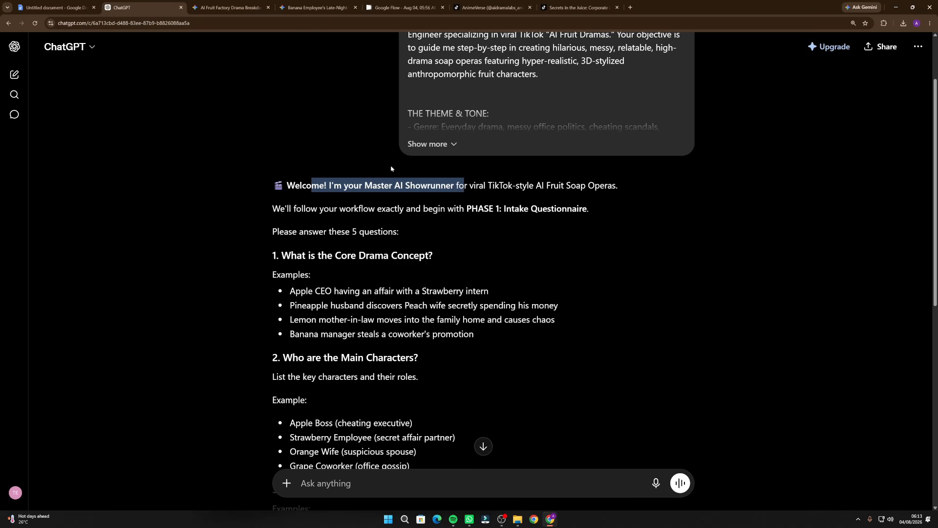
pyautogui.scroll(-3, 322, 229)
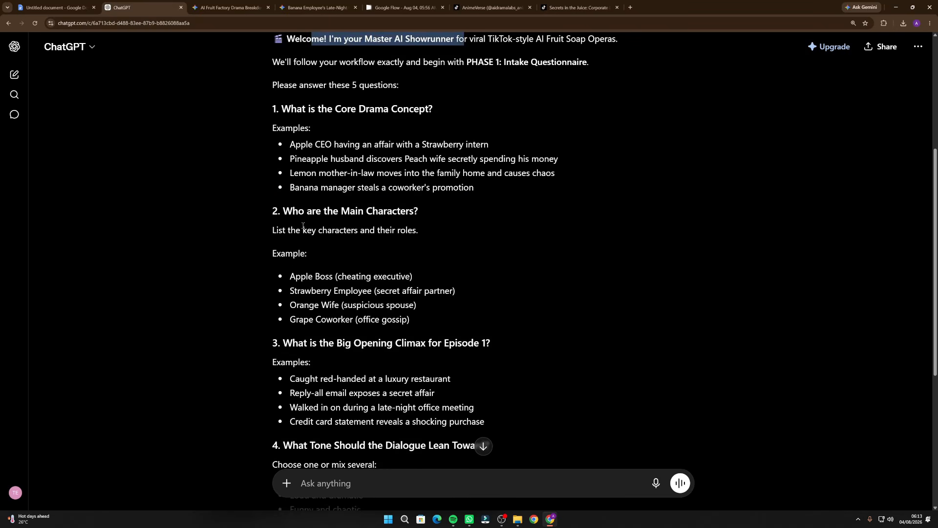
pyautogui.scroll(3, 325, 224)
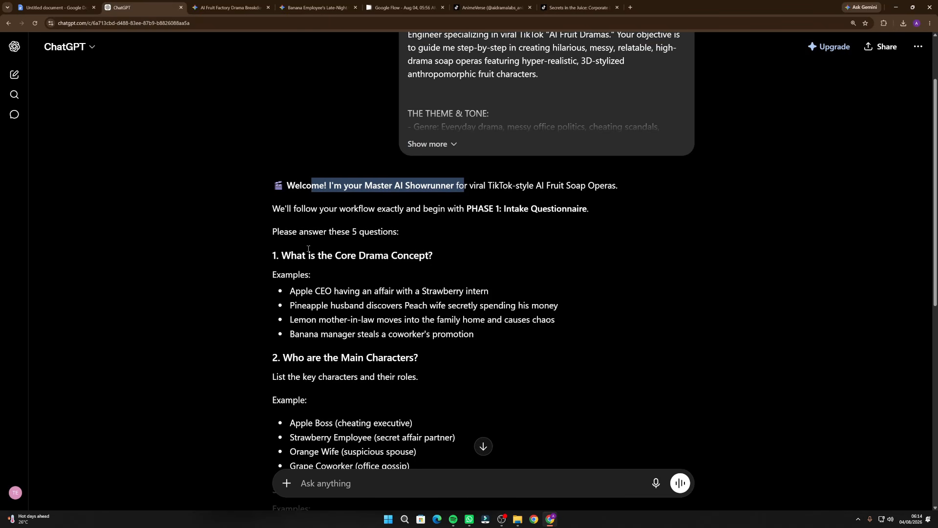
pyautogui.scroll(-2, 312, 254)
pyautogui.moveTo(283, 182); pyautogui.dragTo(338, 182)
pyautogui.click(370, 182)
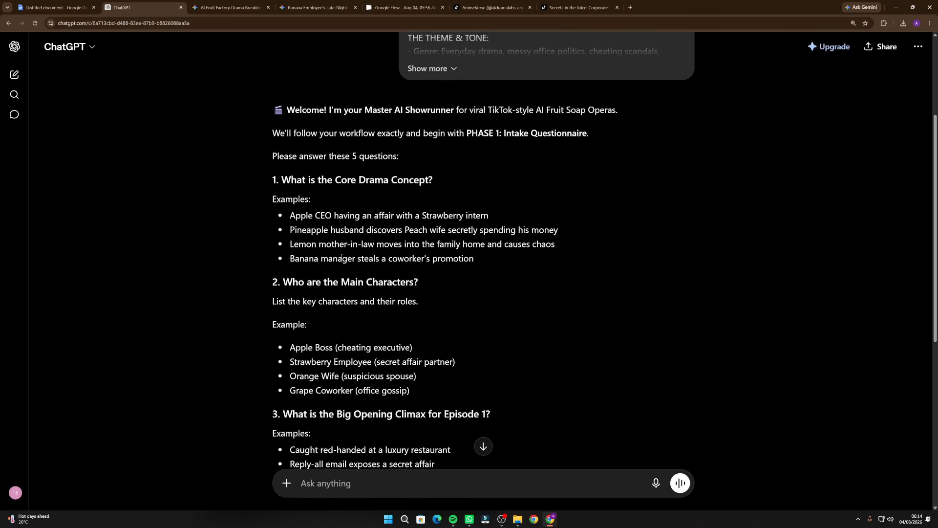
pyautogui.scroll(-2, 347, 239)
pyautogui.scroll(-4, 324, 212)
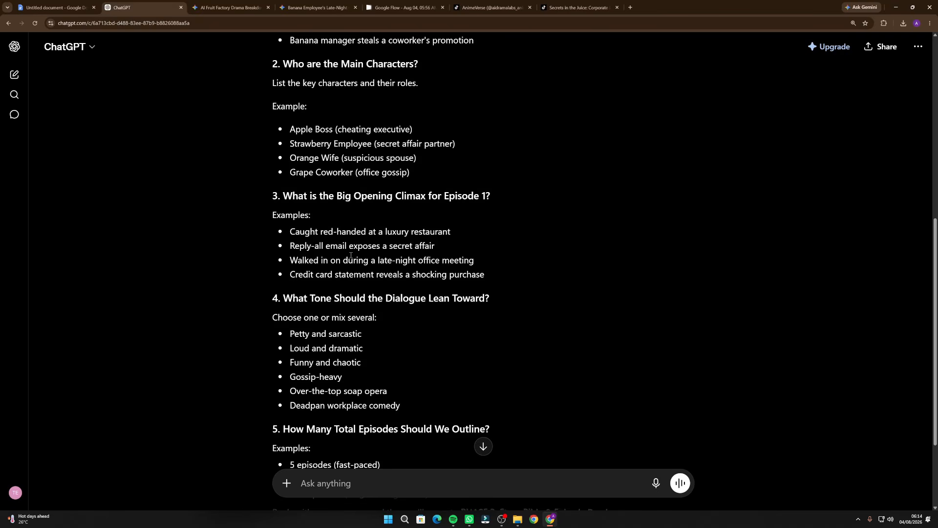
pyautogui.scroll(-3, 371, 205)
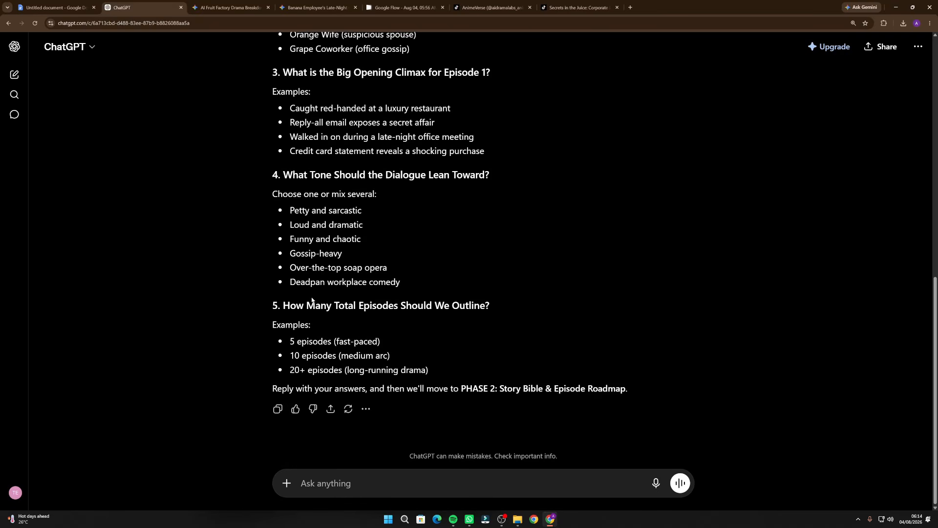
pyautogui.moveTo(351, 174); pyautogui.dragTo(419, 174)
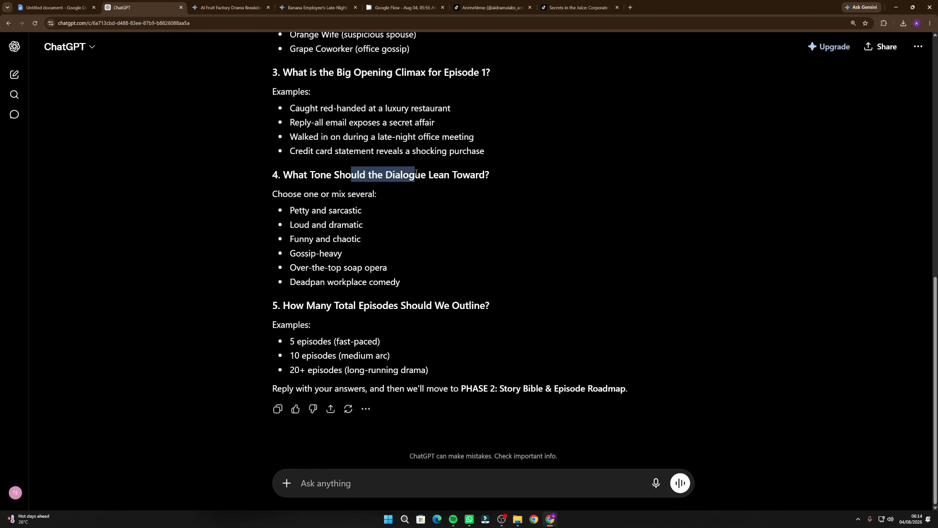
pyautogui.click(438, 185)
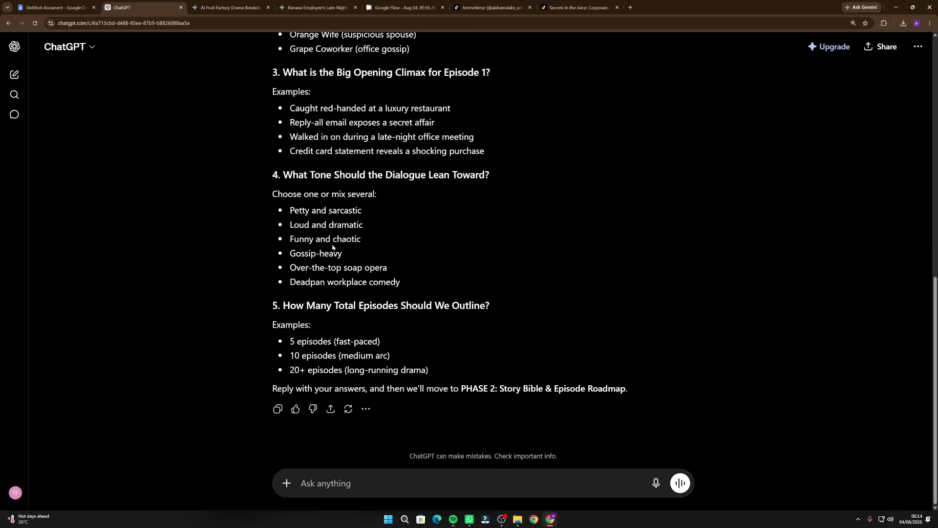
pyautogui.scroll(5, 332, 246)
pyautogui.scroll(-5, 377, 386)
# Begin the reply with answer 1, copying the core drama concept example "Apple CEO having an affair with a Strawberry intern"
pyautogui.write('1.')
pyautogui.scroll(8, 311, 278)
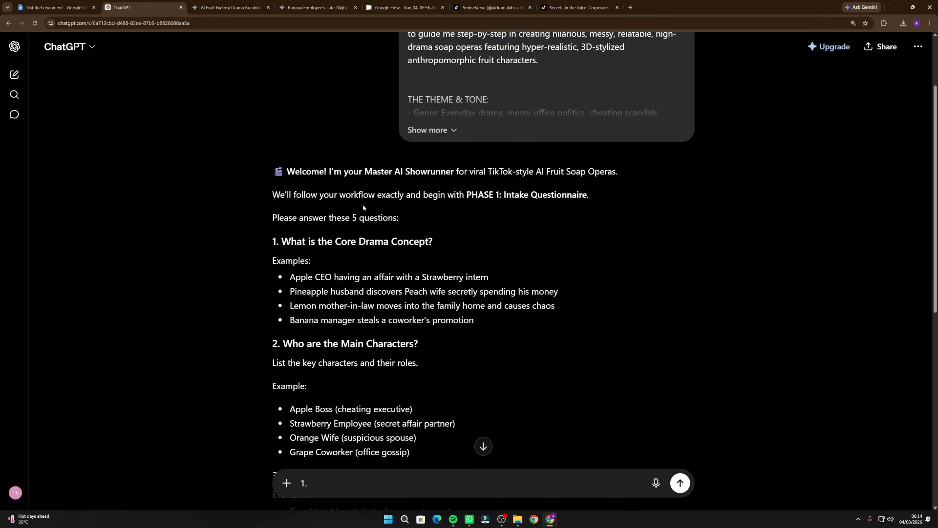
pyautogui.moveTo(282, 242); pyautogui.dragTo(449, 246)
pyautogui.click(434, 249)
pyautogui.moveTo(290, 277); pyautogui.dragTo(491, 279)
pyautogui.hotkey('ctrl', 'c')
pyautogui.hotkey('ctrl', 'v')
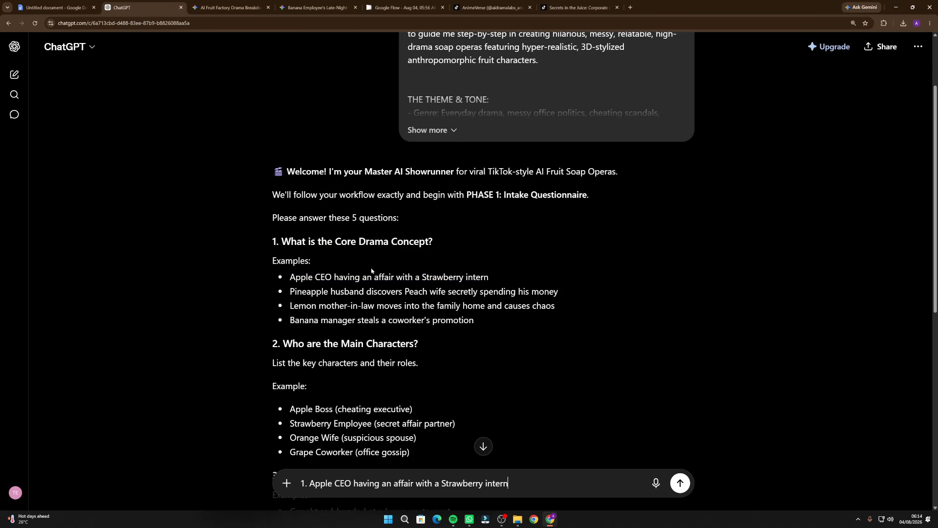
# Add answer 2 on a new line of the reply, using the main character example "Apple Boss (cheating executive)"
pyautogui.scroll(-3, 372, 270)
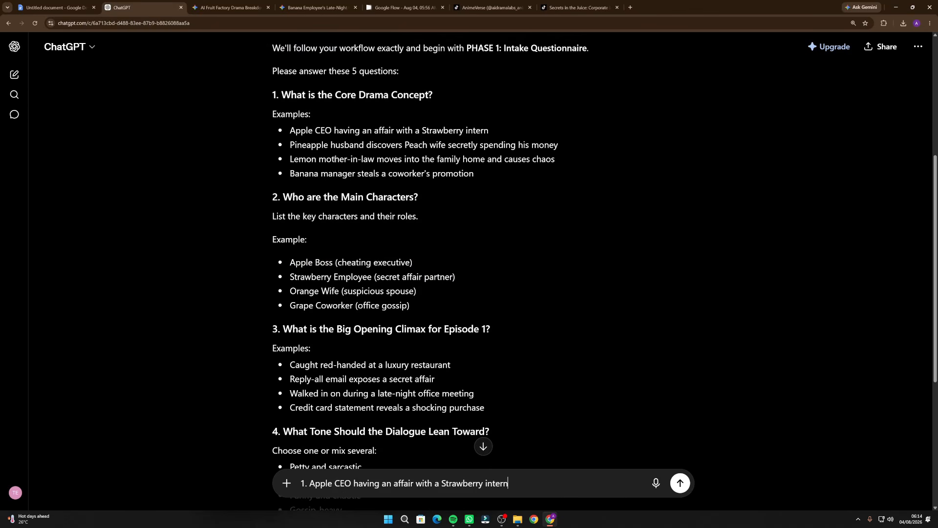
pyautogui.moveTo(282, 198); pyautogui.dragTo(418, 198)
pyautogui.click(365, 235)
pyautogui.moveTo(291, 262); pyautogui.dragTo(427, 262)
pyautogui.click(517, 478)
pyautogui.hotkey('shift', 'Return')
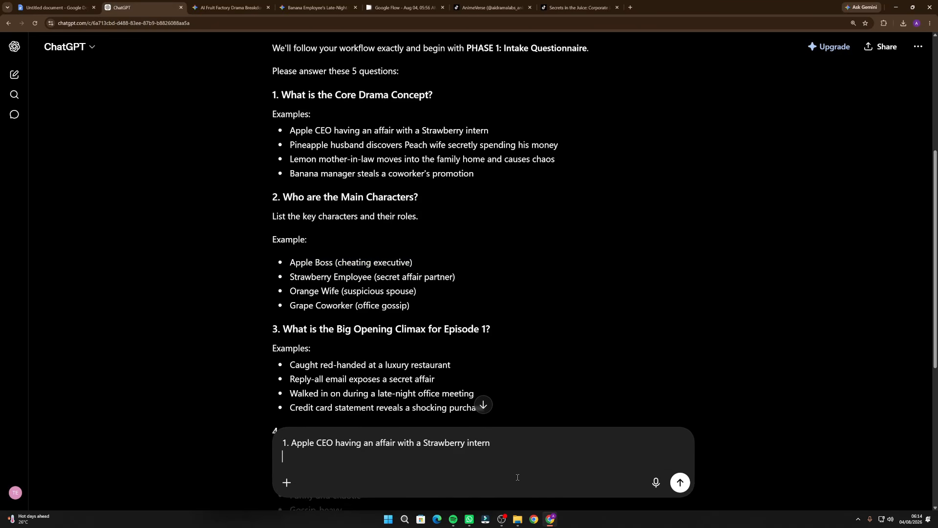
pyautogui.hotkey('ctrl', 'v')
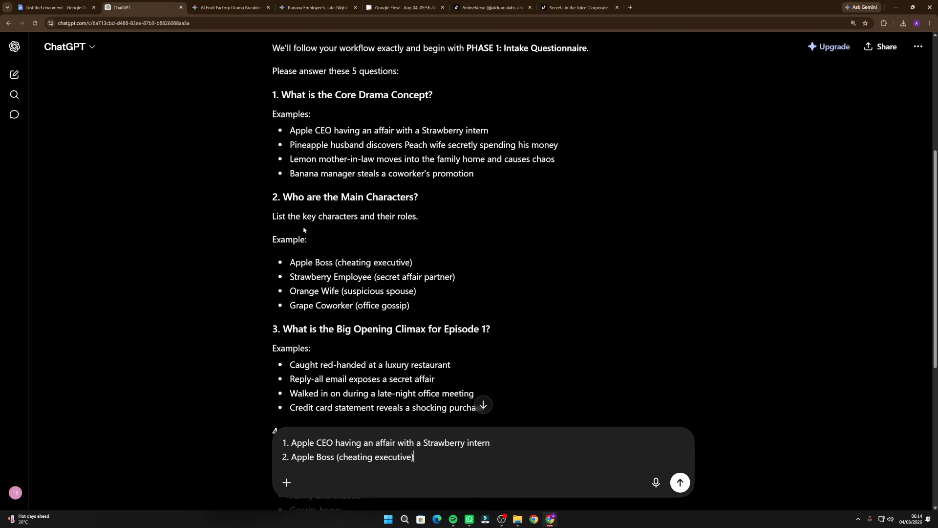
# Add answer 3 for the opening climax on a new line, reusing answer 1's text "Apple CEO having an affair with a Strawberry intern"
pyautogui.scroll(-2, 331, 245)
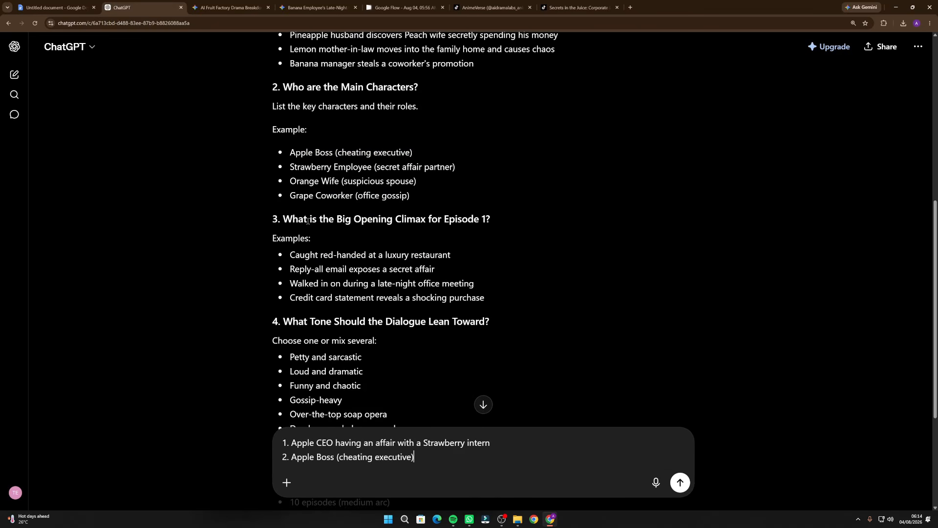
pyautogui.moveTo(298, 220); pyautogui.dragTo(490, 222)
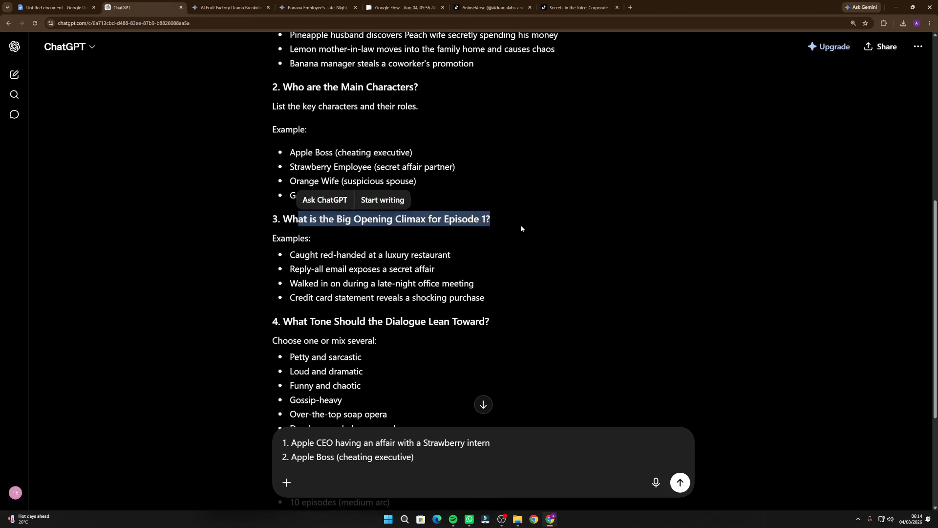
pyautogui.click(368, 278)
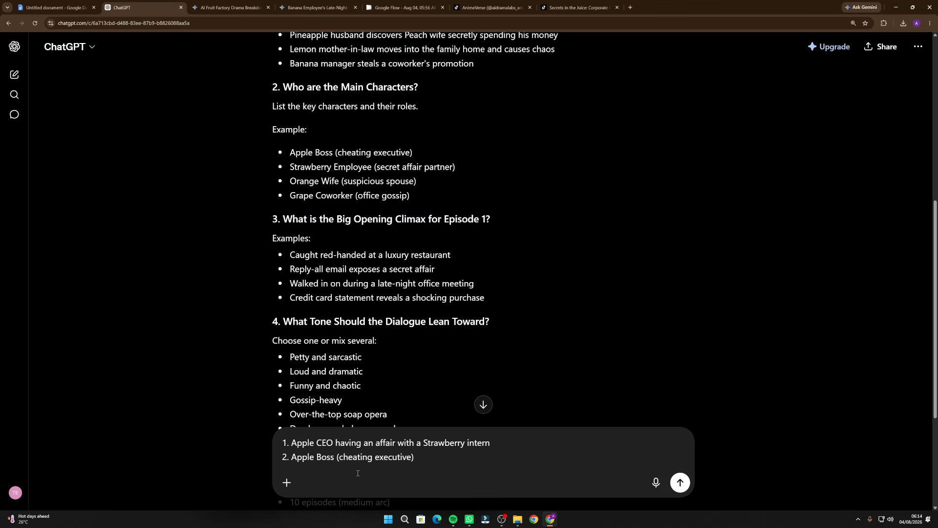
pyautogui.click(427, 468)
pyautogui.hotkey('shift', 'Return')
pyautogui.write('3.')
pyautogui.moveTo(291, 429); pyautogui.dragTo(507, 429)
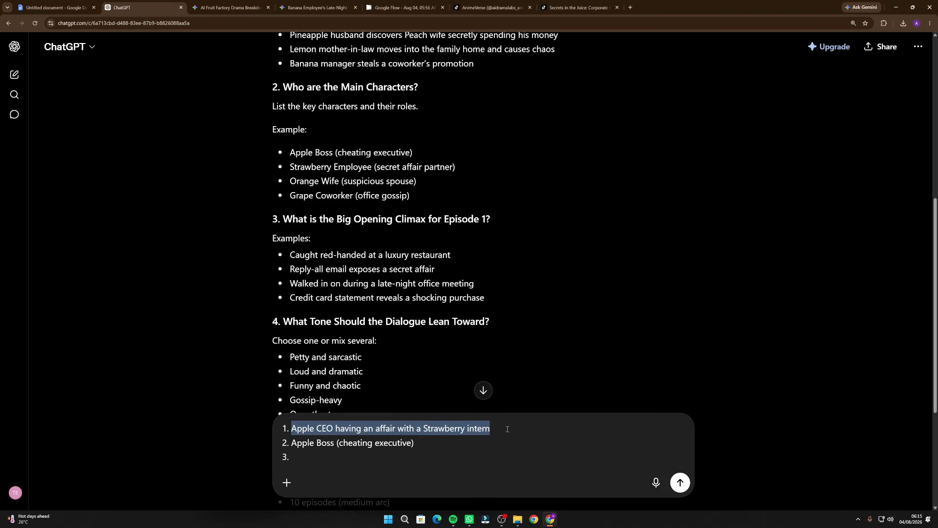
pyautogui.hotkey('ctrl', 'c')
pyautogui.click(317, 461)
pyautogui.hotkey('ctrl', 'v')
# Add answer 4 on a new line of the reply, using the dialogue tone example "Loud and dramatic"
pyautogui.hotkey('shift', 'Return')
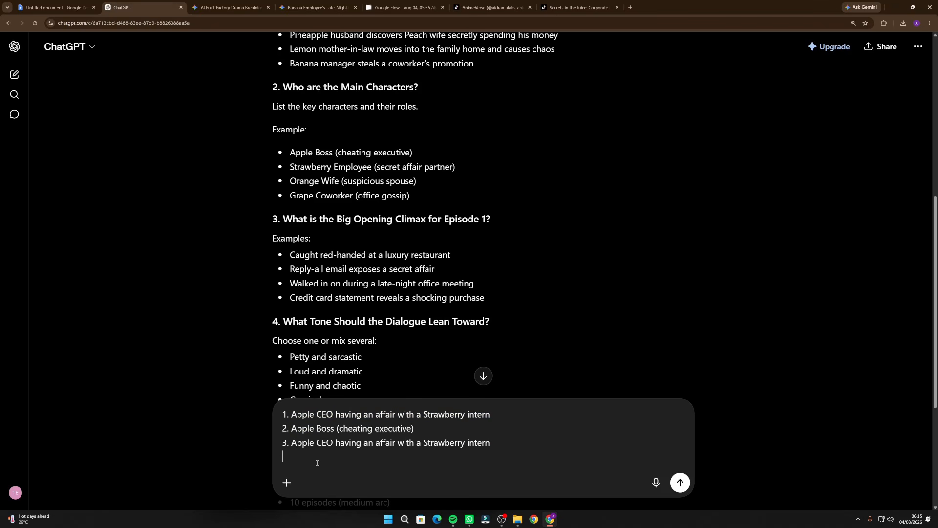
pyautogui.write('4.')
pyautogui.scroll(-1, 362, 289)
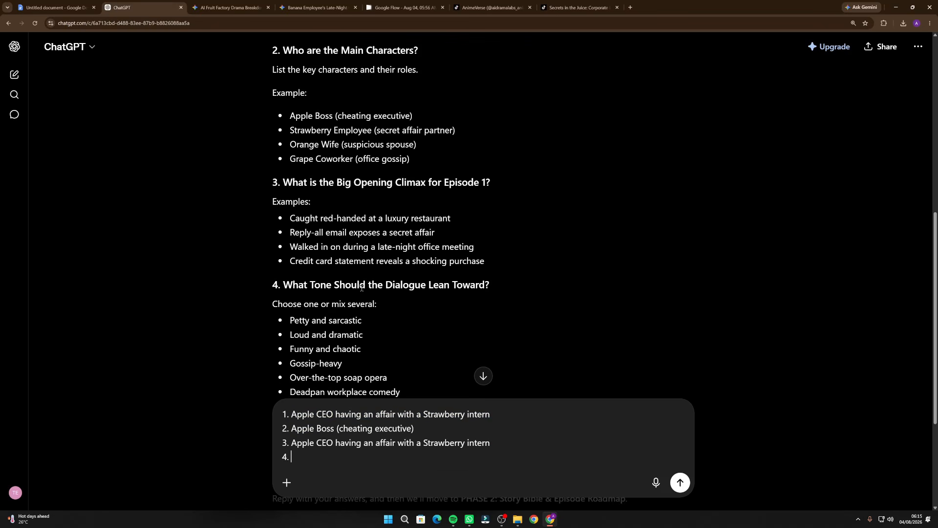
pyautogui.scroll(-1, 410, 297)
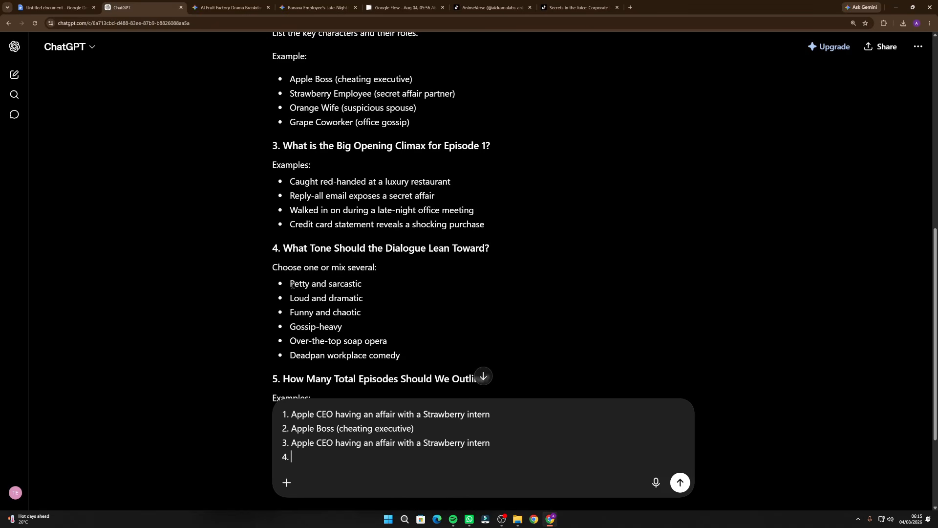
pyautogui.moveTo(293, 299); pyautogui.dragTo(390, 300)
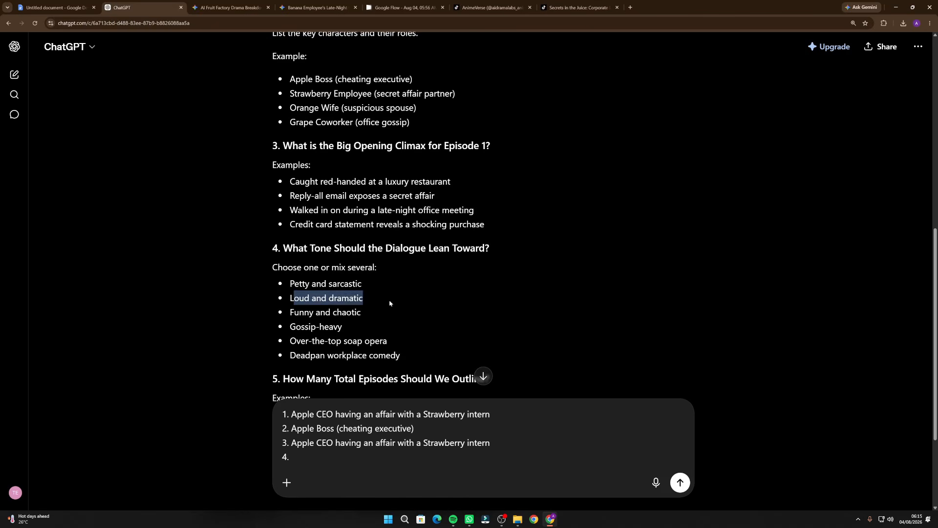
pyautogui.click(293, 299)
pyautogui.tripleClick(302, 301)
pyautogui.hotkey('ctrl', 'c')
pyautogui.click(330, 458)
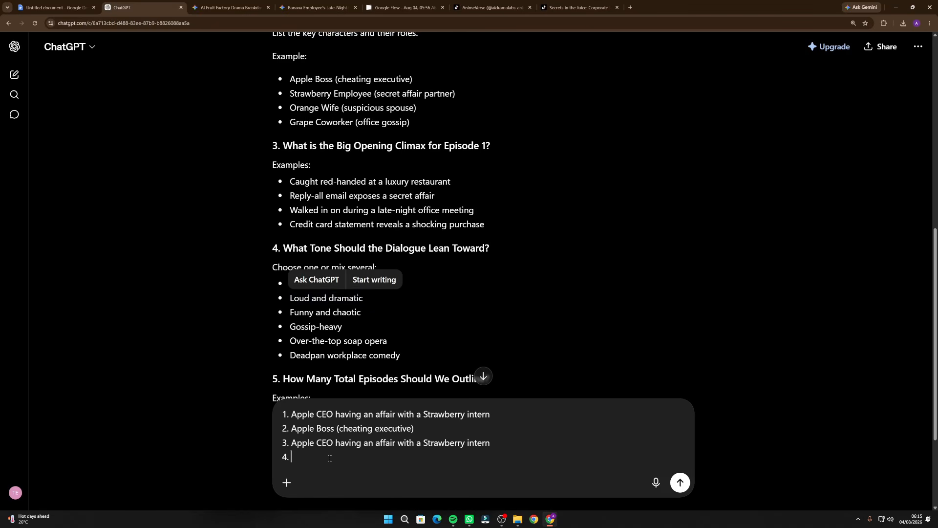
pyautogui.hotkey('ctrl', 'v')
# Add answer 5 on a new line, using the episode count example "10 episodes (medium arc)", and send the reply
pyautogui.hotkey('shift', 'Return')
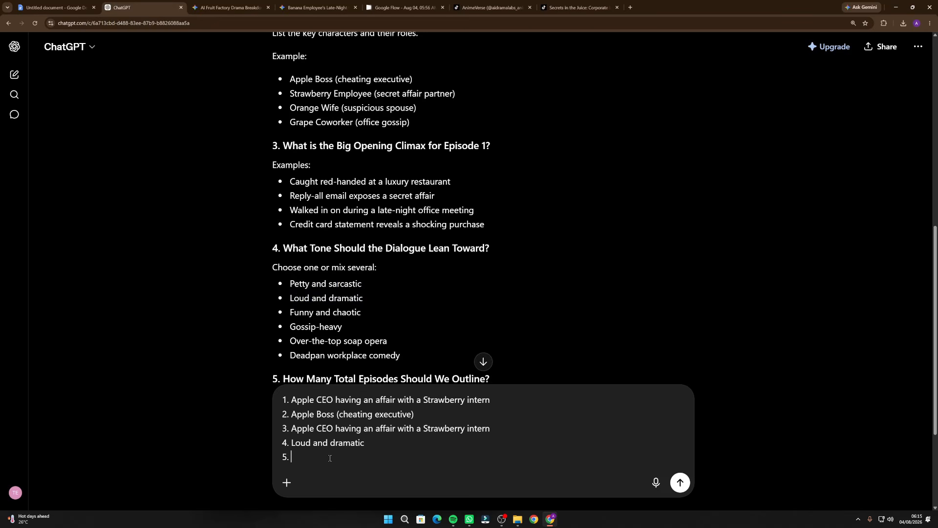
pyautogui.scroll(-3, 411, 191)
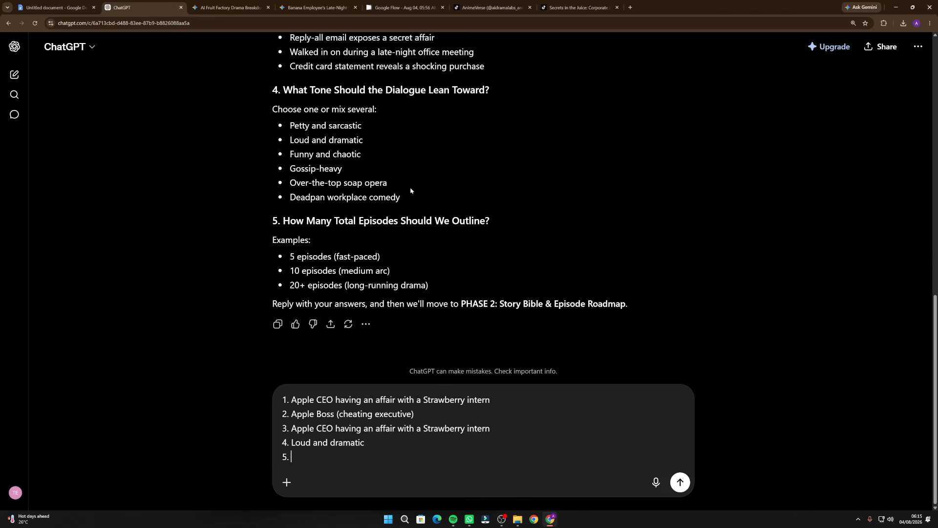
pyautogui.moveTo(291, 256); pyautogui.dragTo(397, 259)
pyautogui.click(291, 271)
pyautogui.moveTo(292, 271); pyautogui.dragTo(442, 275)
pyautogui.hotkey('ctrl', 'c')
pyautogui.click(322, 457)
pyautogui.hotkey('ctrl', 'v')
pyautogui.press('Return')
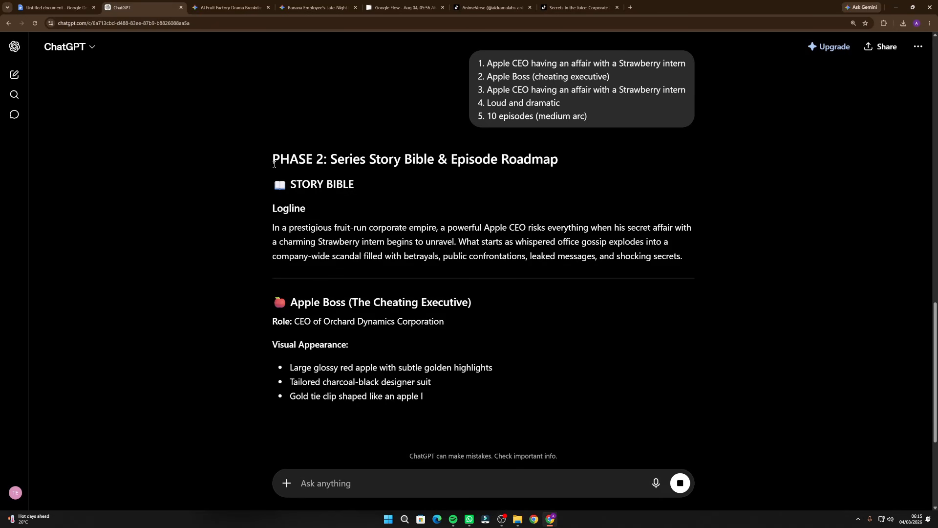
# Read the opening of the Phase 2 reply, covering its title, the Story Bible heading and the series logline
pyautogui.moveTo(273, 160); pyautogui.dragTo(551, 161)
pyautogui.click(387, 179)
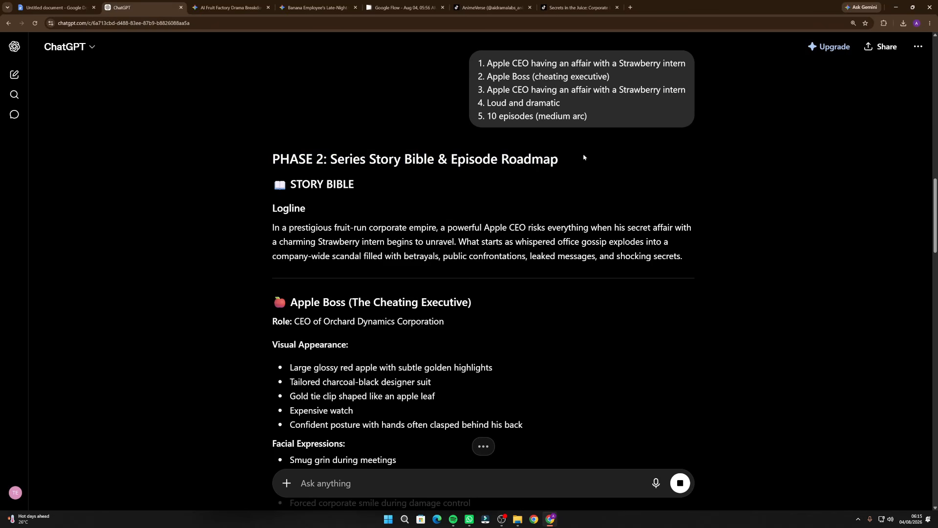
pyautogui.moveTo(285, 181); pyautogui.dragTo(420, 192)
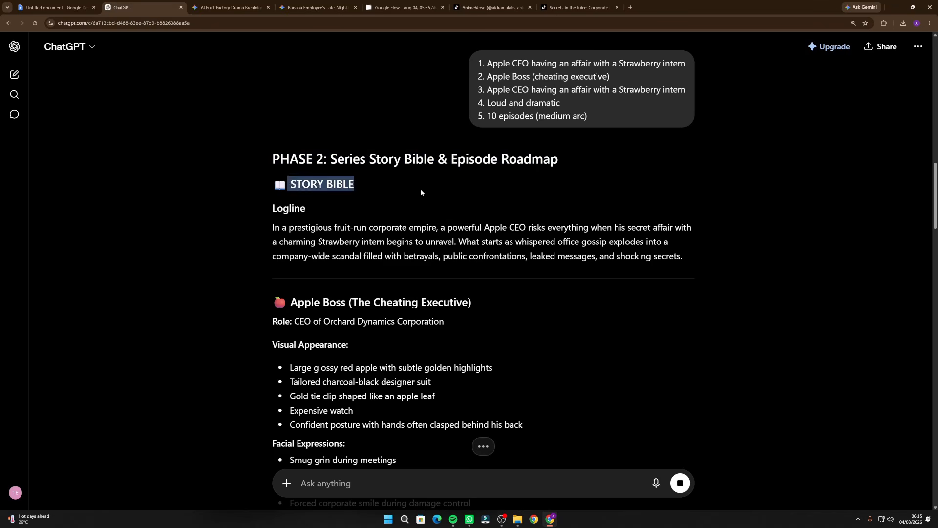
pyautogui.click(419, 194)
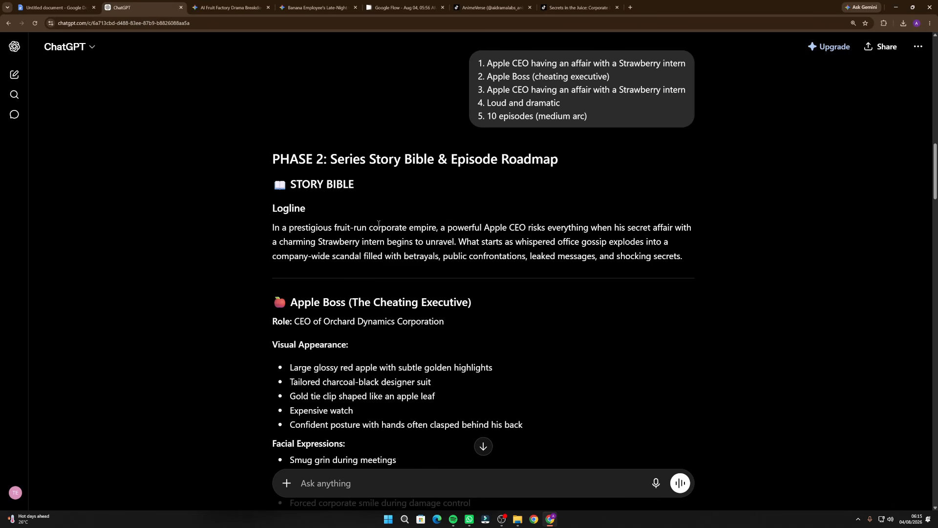
pyautogui.moveTo(689, 263); pyautogui.dragTo(231, 222)
pyautogui.click(244, 236)
# Review the story bible's character profiles one after another, from Apple Boss to Lemon Board Chairwoman
pyautogui.scroll(-3, 233, 220)
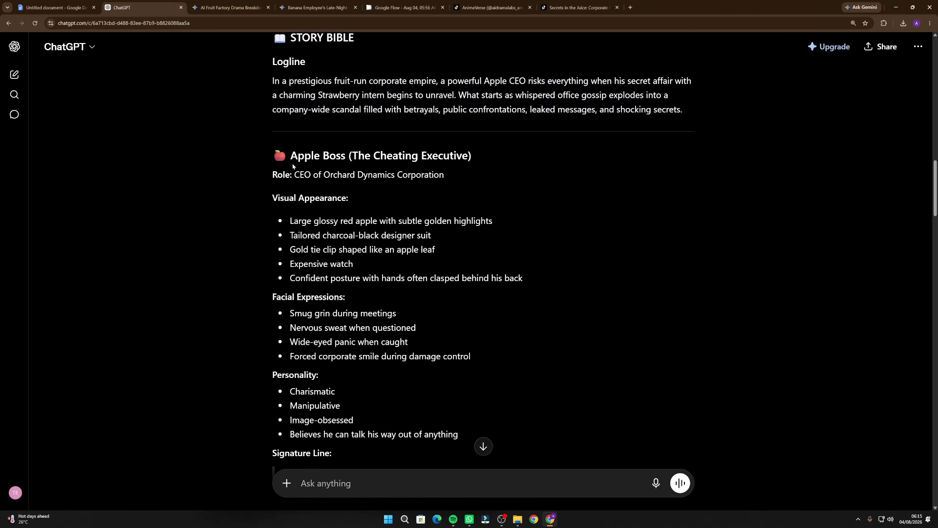
pyautogui.moveTo(274, 155); pyautogui.dragTo(444, 177)
pyautogui.scroll(-3, 328, 222)
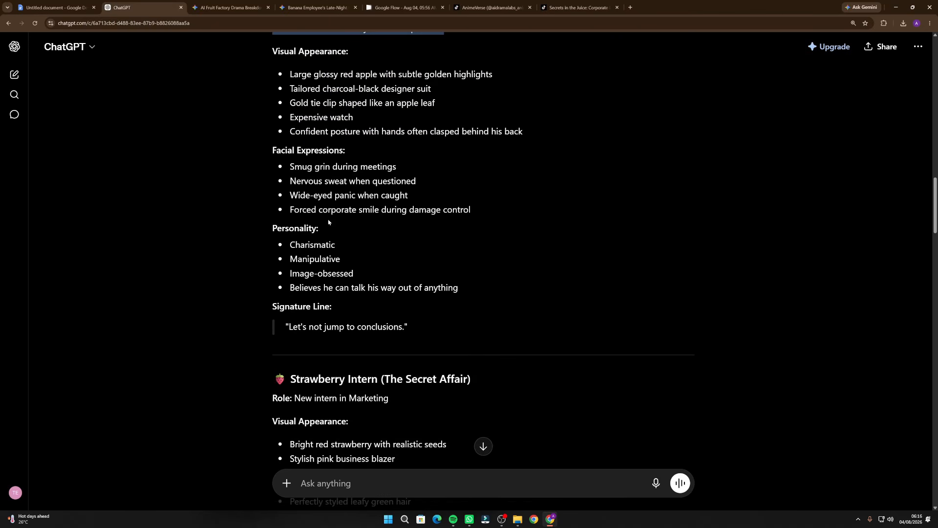
pyautogui.scroll(-3, 269, 145)
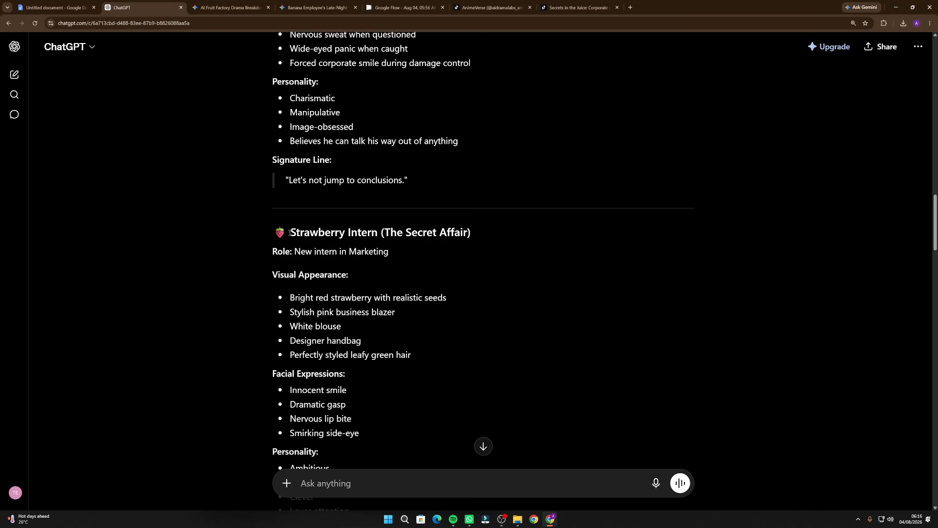
pyautogui.moveTo(290, 233); pyautogui.dragTo(389, 252)
pyautogui.scroll(-6, 264, 266)
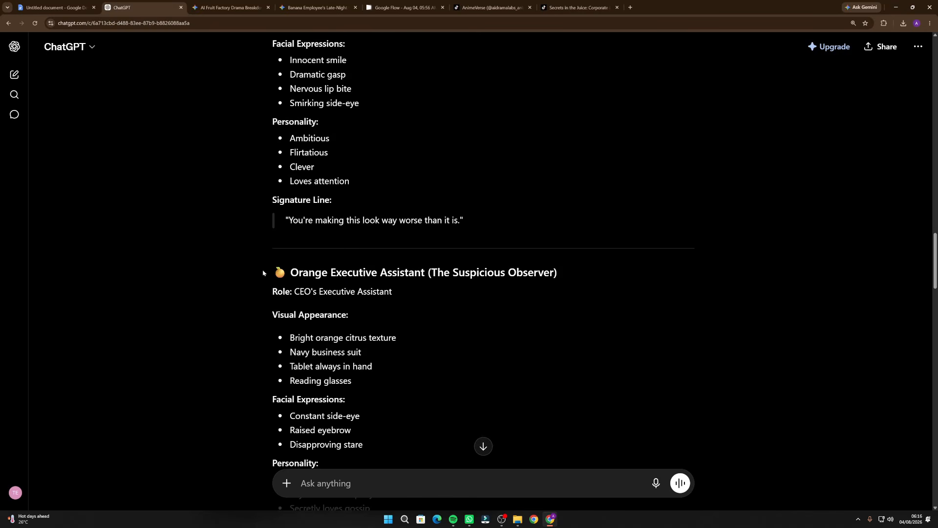
pyautogui.moveTo(263, 272); pyautogui.dragTo(424, 272)
pyautogui.scroll(-6, 323, 283)
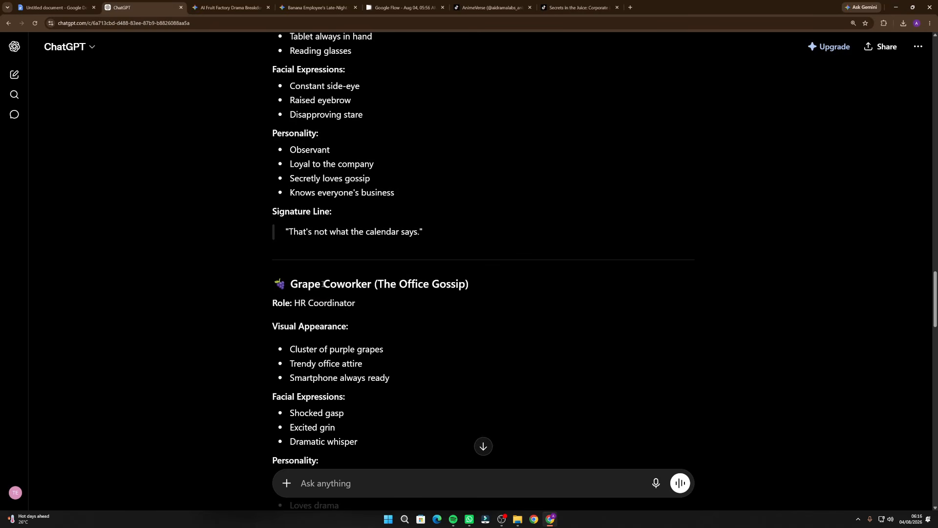
pyautogui.moveTo(272, 284); pyautogui.dragTo(430, 284)
pyautogui.scroll(-6, 430, 283)
pyautogui.moveTo(269, 279); pyautogui.dragTo(430, 292)
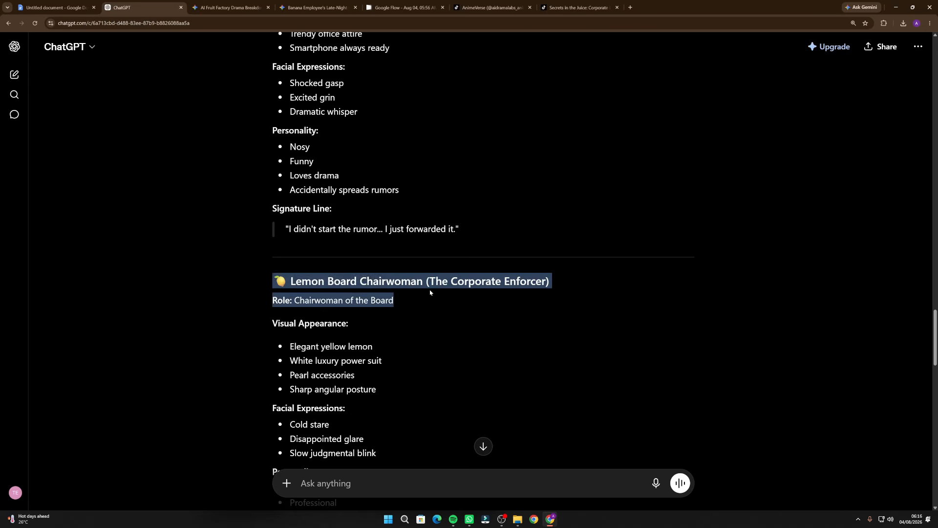
pyautogui.click(377, 303)
# Read through the 10-episode series roadmap, from the Episode 1 summary and cliffhanger to the season finale
pyautogui.scroll(-4, 350, 267)
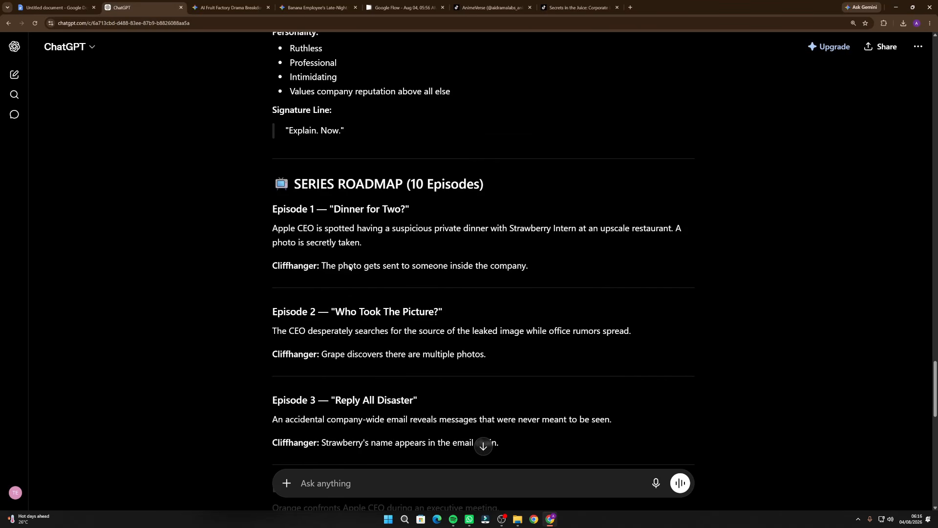
pyautogui.scroll(4, 299, 237)
pyautogui.scroll(-3, 336, 263)
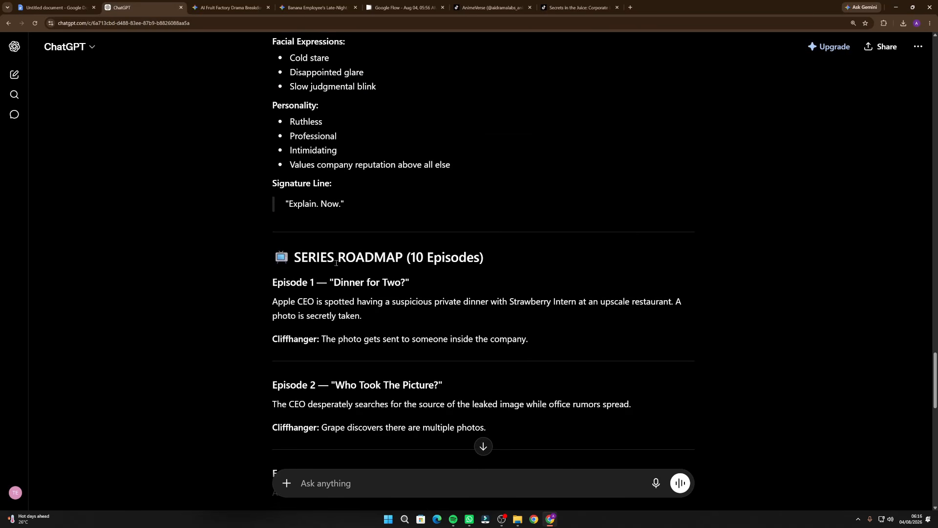
pyautogui.moveTo(284, 267); pyautogui.dragTo(500, 270)
pyautogui.click(412, 259)
pyautogui.moveTo(272, 278); pyautogui.dragTo(537, 339)
pyautogui.scroll(-1, 418, 349)
pyautogui.scroll(-15, 418, 349)
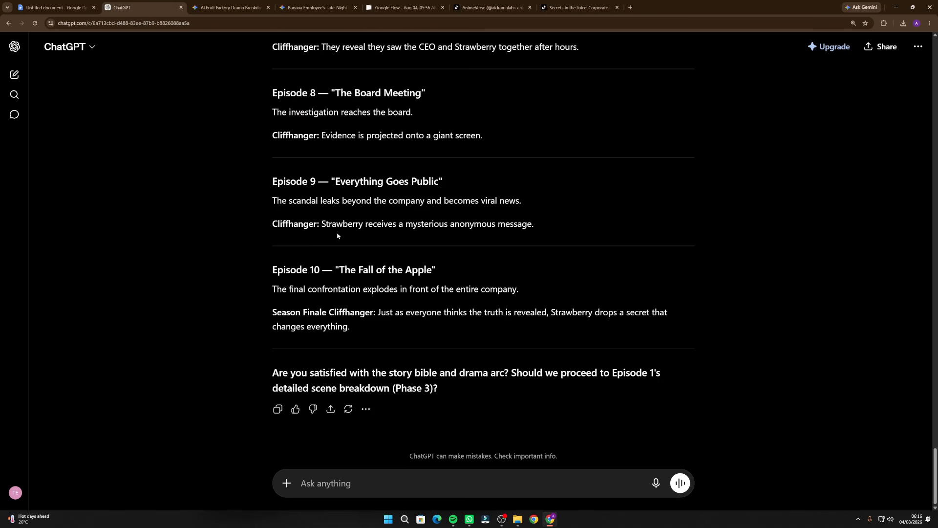
pyautogui.scroll(7, 338, 236)
pyautogui.scroll(-7, 348, 238)
# Answer the closing question about proceeding to Episode 1's detailed scene breakdown (Phase 3) by sending "yes"
pyautogui.moveTo(394, 389); pyautogui.dragTo(452, 388)
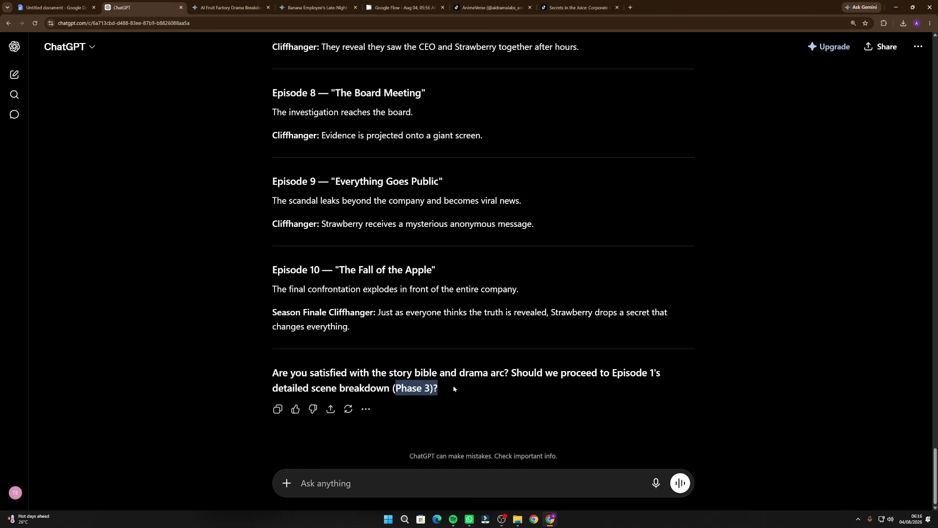
pyautogui.click(450, 389)
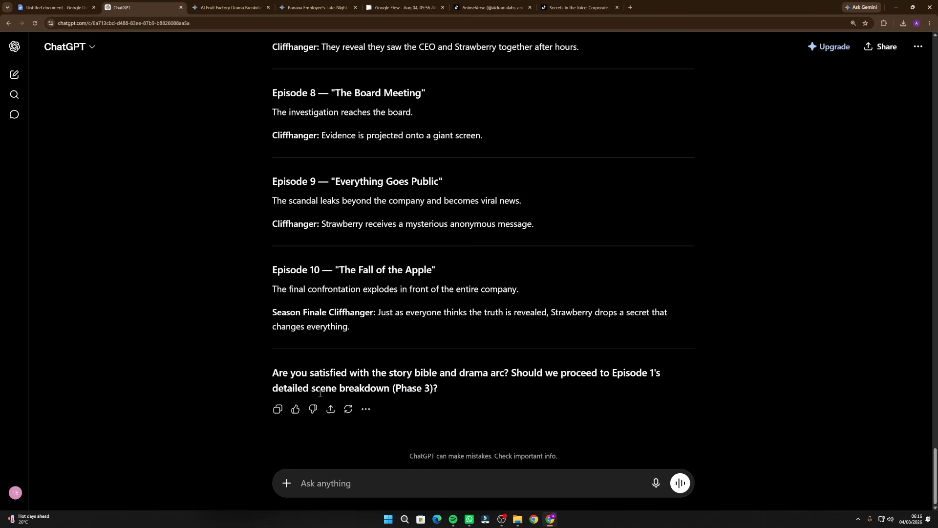
pyautogui.write('yes')
pyautogui.press('Return')
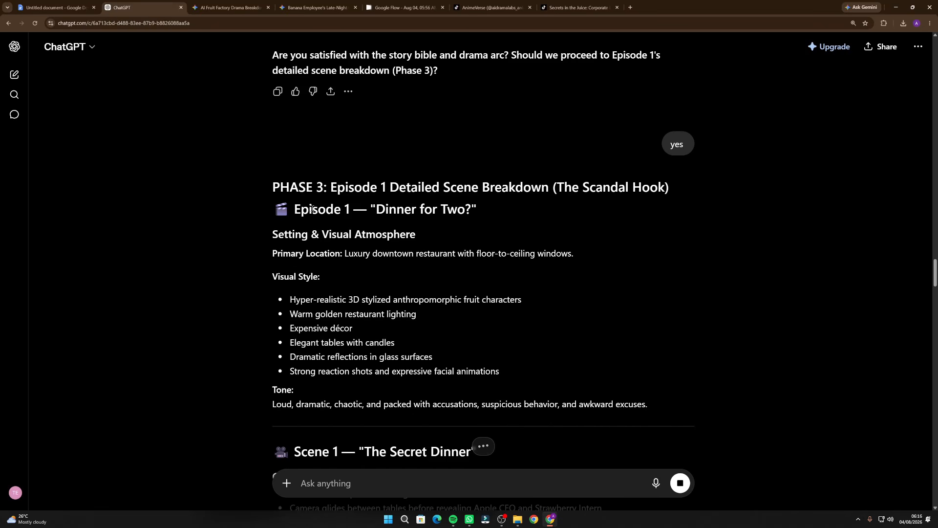
# Examine the Phase 3 Episode 1 breakdown, including setting, visual style, and each scene's camera movement, location, character actions and dialogue
pyautogui.scroll(-1, 308, 210)
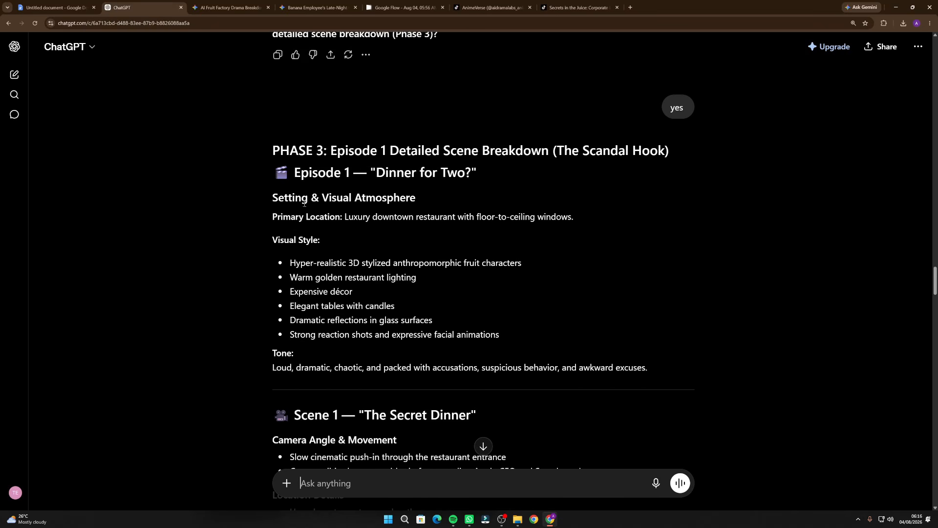
pyautogui.moveTo(278, 197); pyautogui.dragTo(417, 198)
pyautogui.scroll(-4, 405, 215)
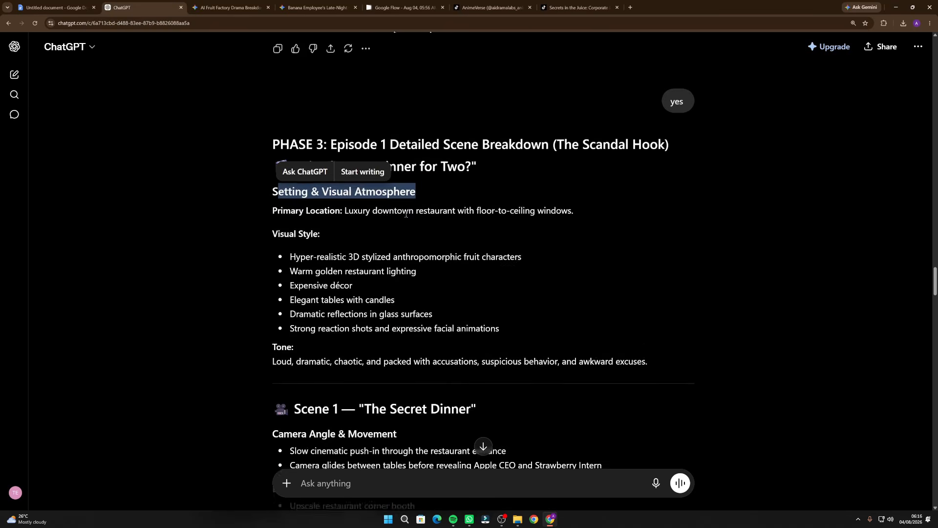
pyautogui.scroll(1, 299, 106)
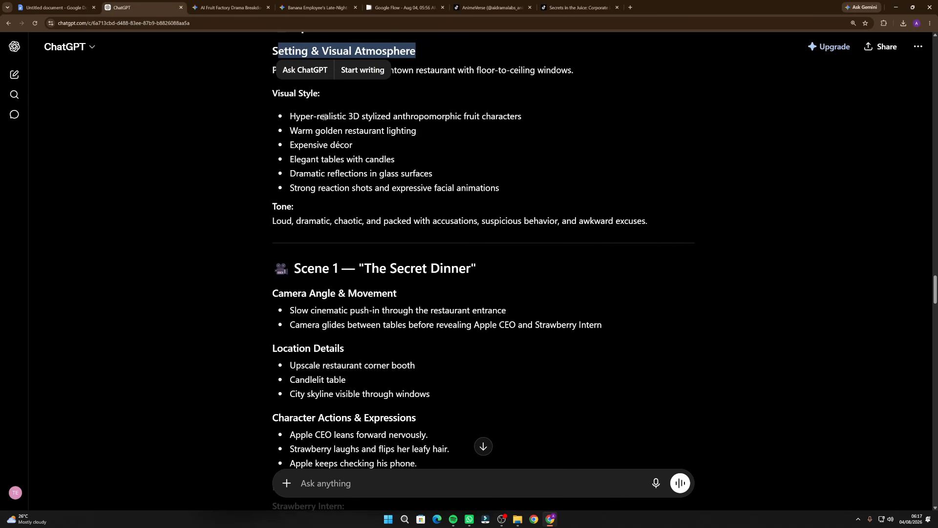
pyautogui.scroll(-1, 312, 265)
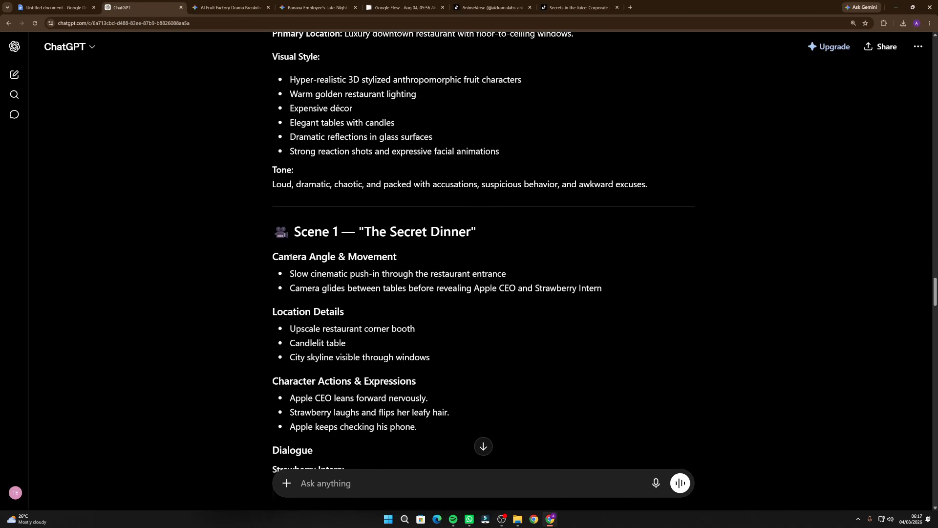
pyautogui.scroll(-1, 288, 249)
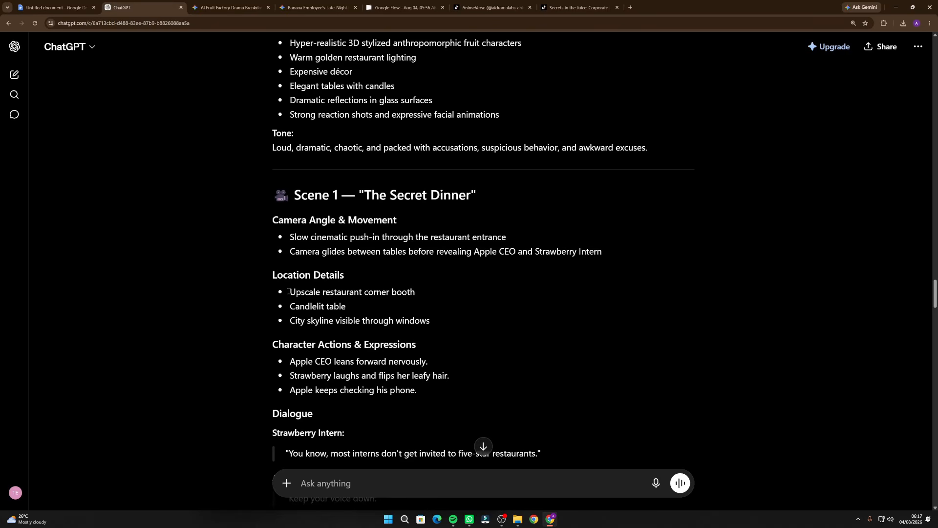
pyautogui.scroll(-3, 266, 256)
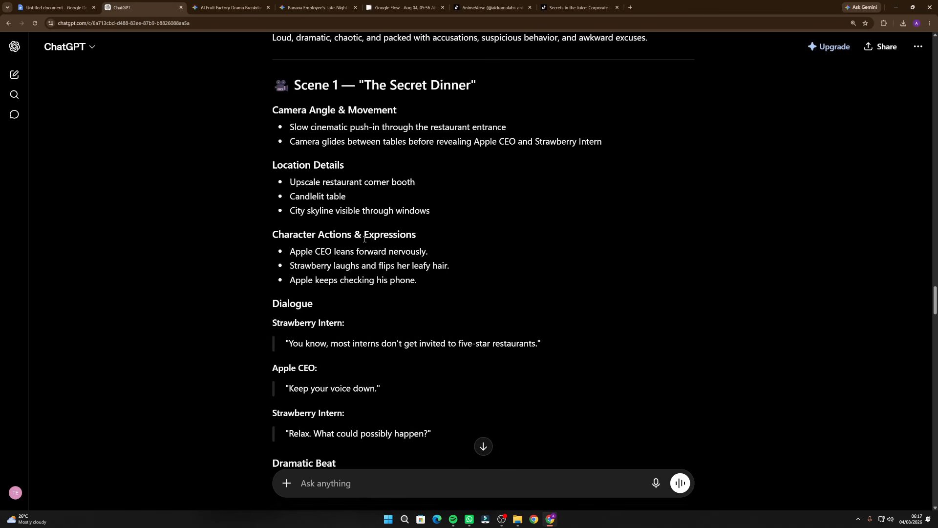
pyautogui.scroll(-2, 233, 322)
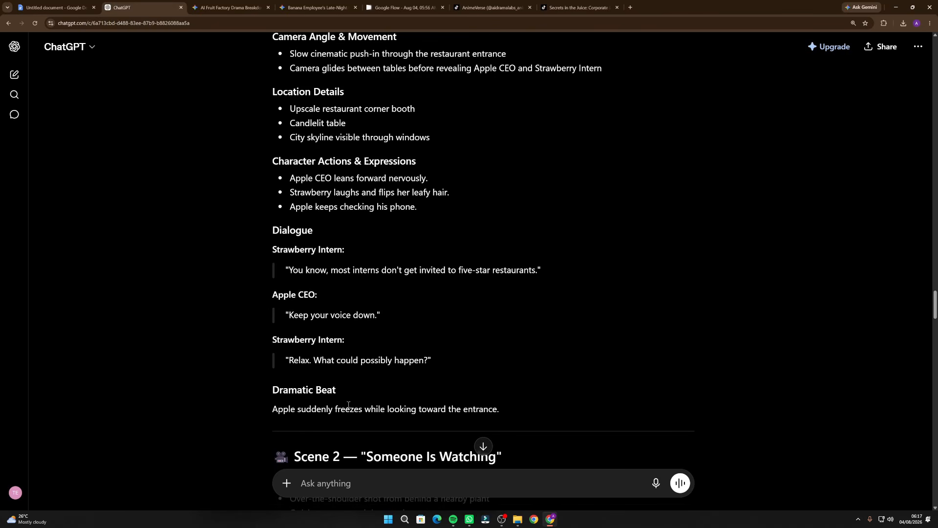
pyautogui.scroll(-5, 348, 405)
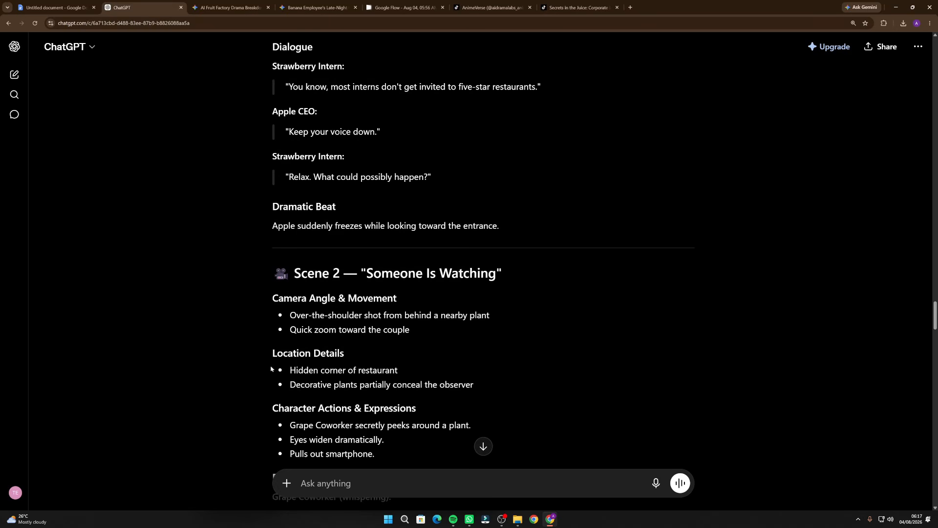
pyautogui.scroll(-2, 271, 369)
pyautogui.scroll(-14, 320, 360)
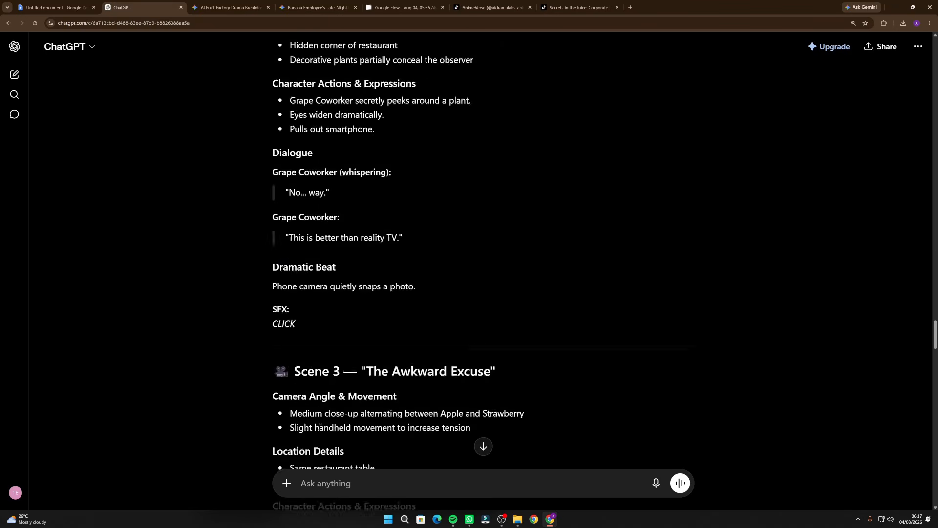
pyautogui.scroll(-20, 388, 270)
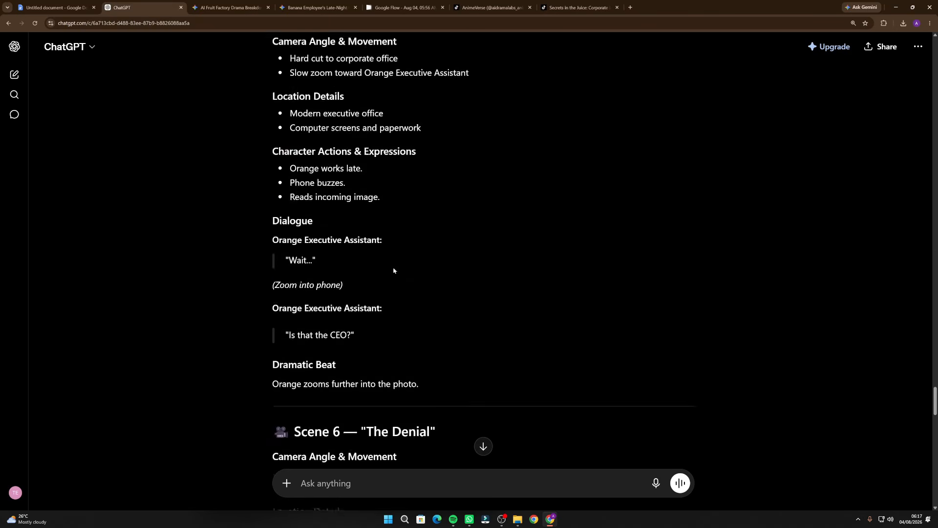
pyautogui.scroll(-10, 393, 270)
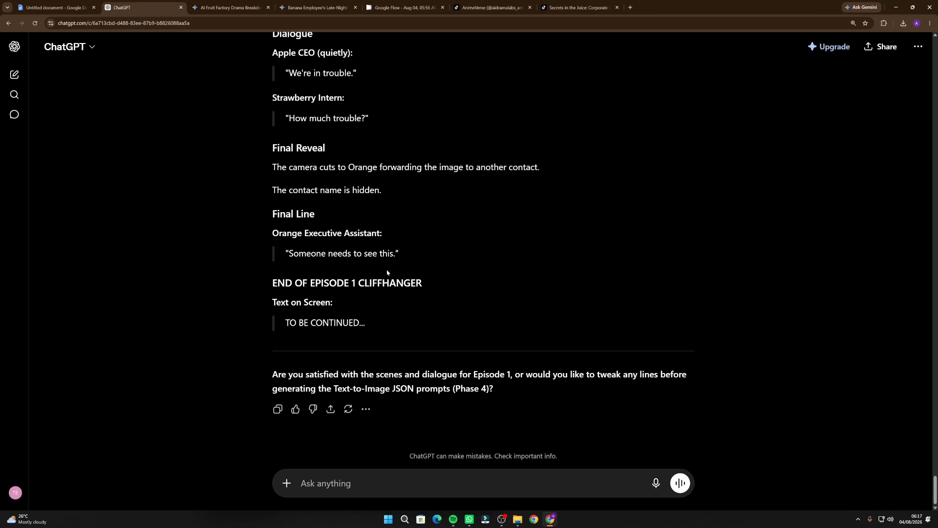
pyautogui.scroll(20, 406, 307)
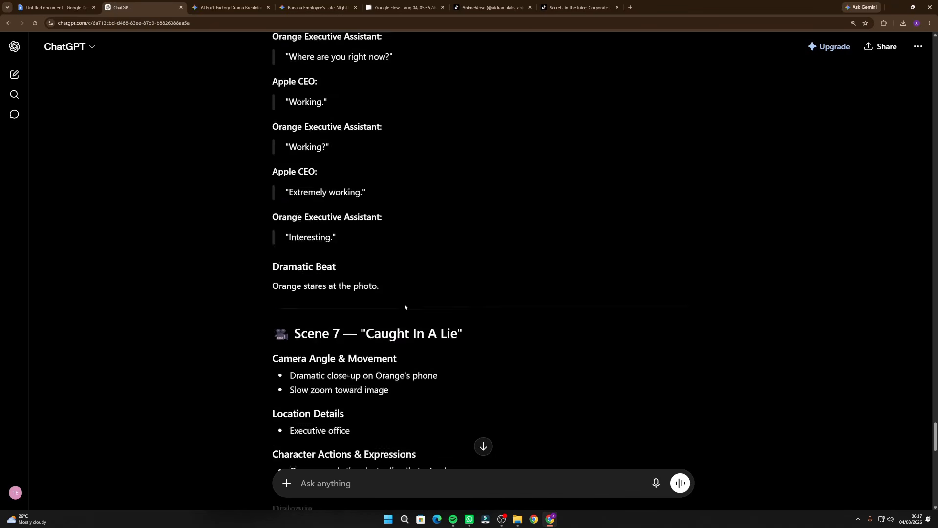
# Read through the remaining Episode 1 scenes, from Scene 3 to the cliffhanger, and the closing question about Phase 4
pyautogui.scroll(20, 405, 307)
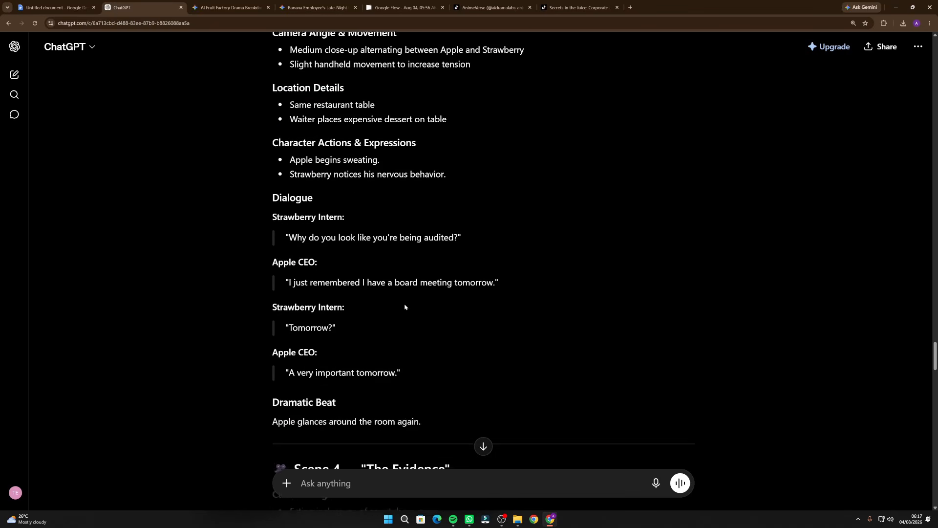
pyautogui.scroll(-20, 404, 306)
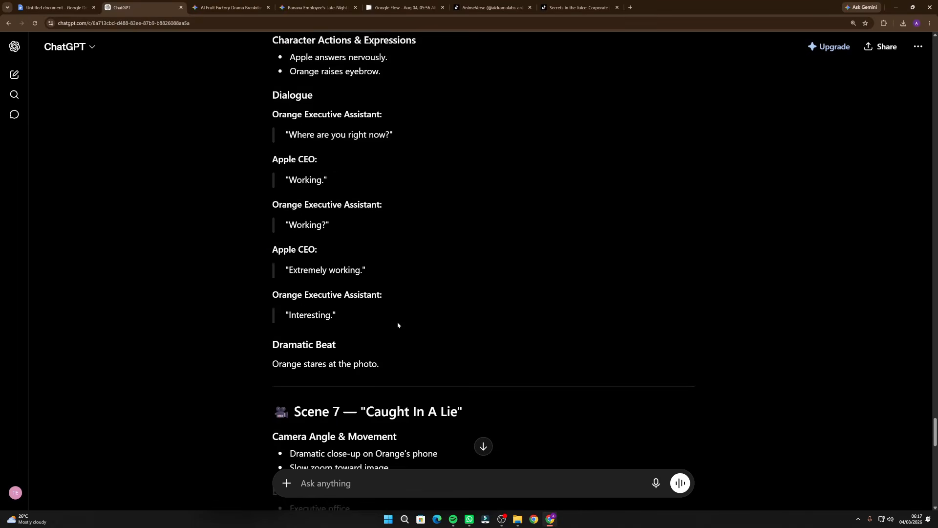
pyautogui.scroll(-15, 396, 325)
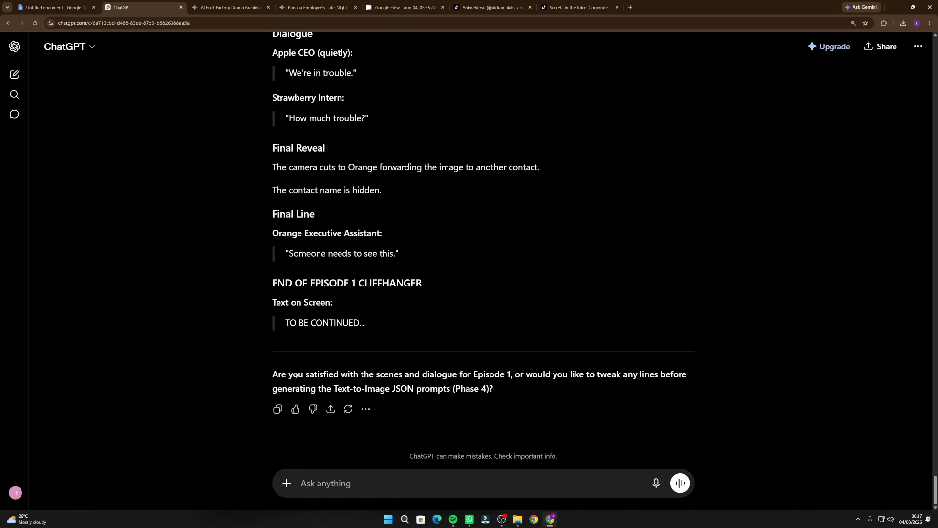
pyautogui.moveTo(272, 376); pyautogui.dragTo(508, 387)
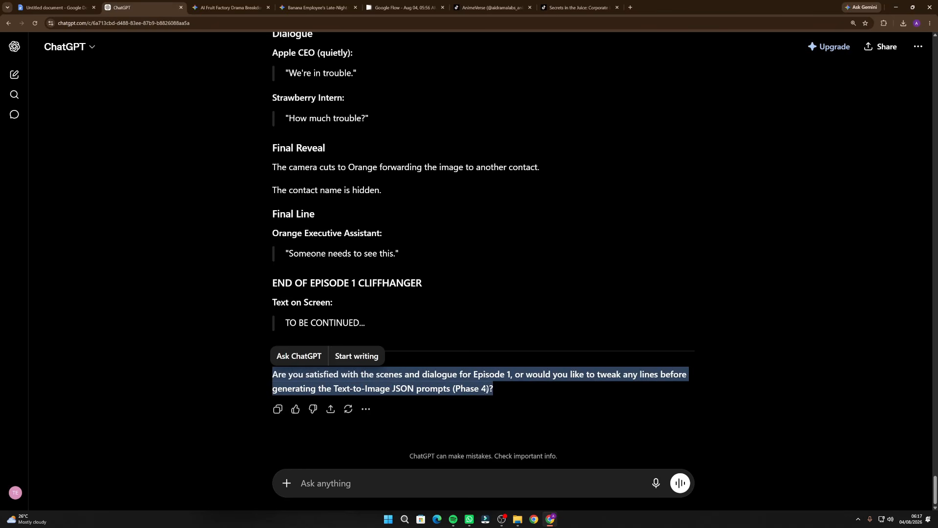
pyautogui.click(468, 389)
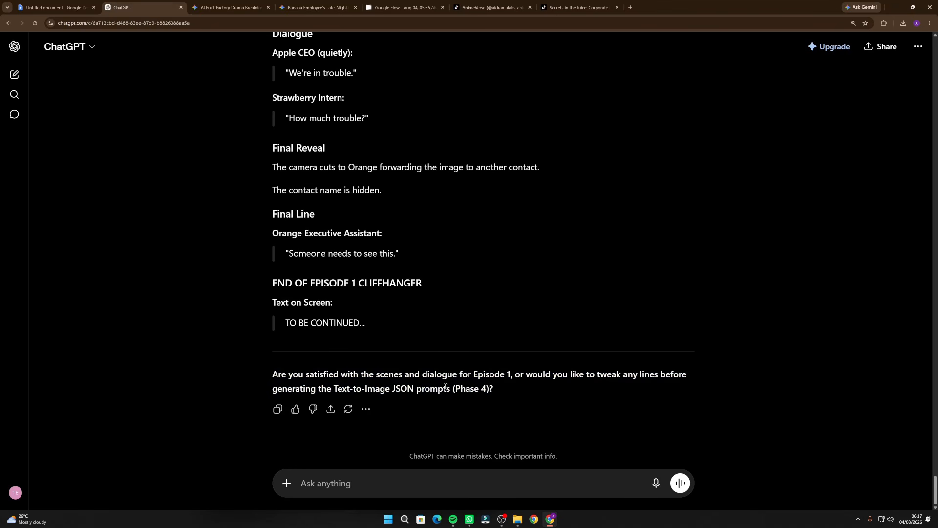
pyautogui.moveTo(423, 376); pyautogui.dragTo(511, 376)
pyautogui.click(590, 387)
# Decline further dialogue tweaks and request the Phase 4 prompts by sending "no lets go to image prompts"
pyautogui.click(424, 488)
pyautogui.write('no lets go to image prompts')
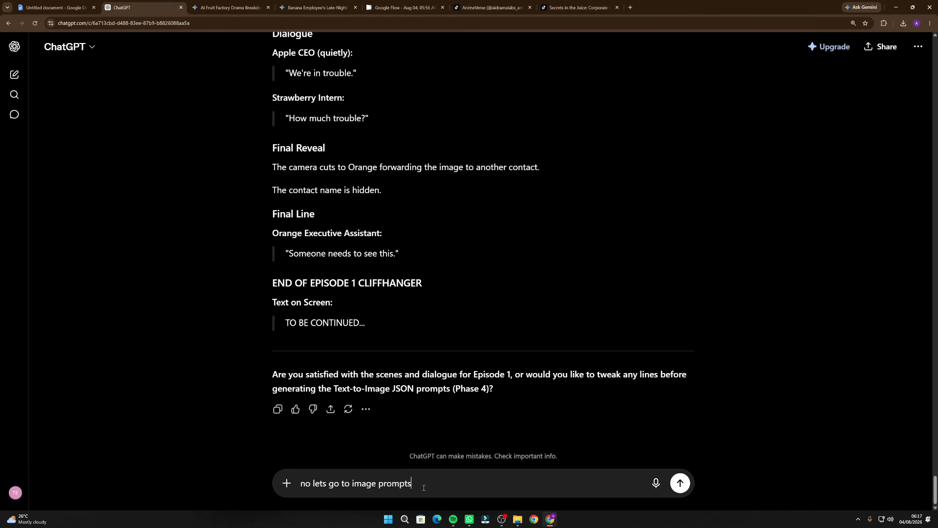
pyautogui.press('Return')
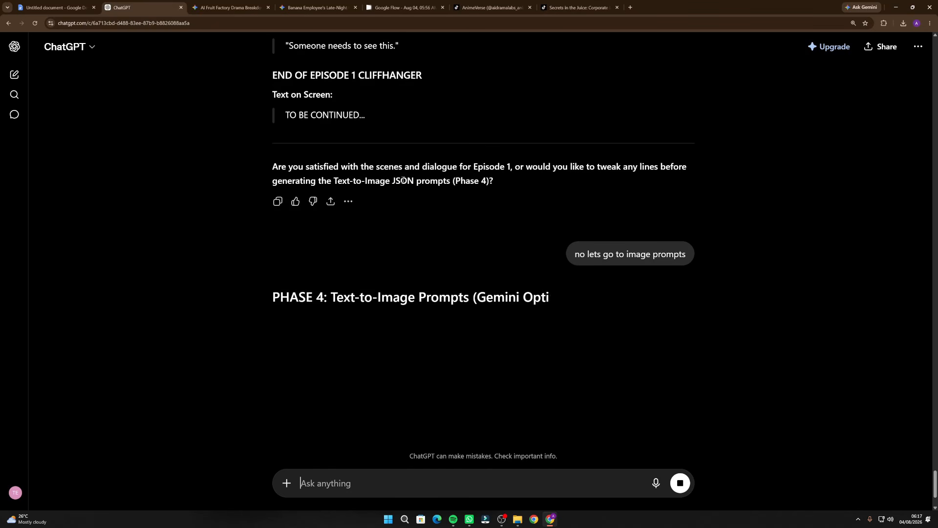
# Review the Phase 4 text-to-image JSON prompts for Scenes 1 to 8 and the closing question about Phase 5
pyautogui.moveTo(395, 181); pyautogui.dragTo(431, 181)
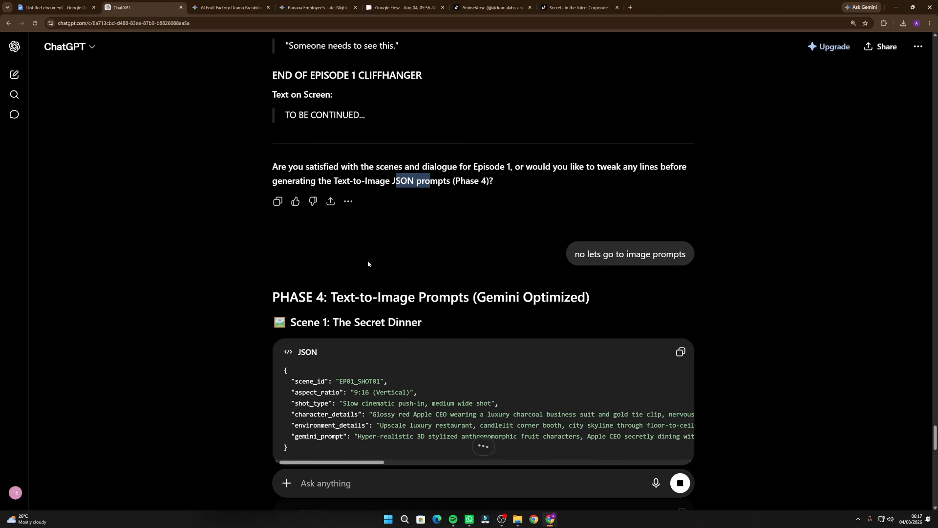
pyautogui.scroll(-1, 347, 205)
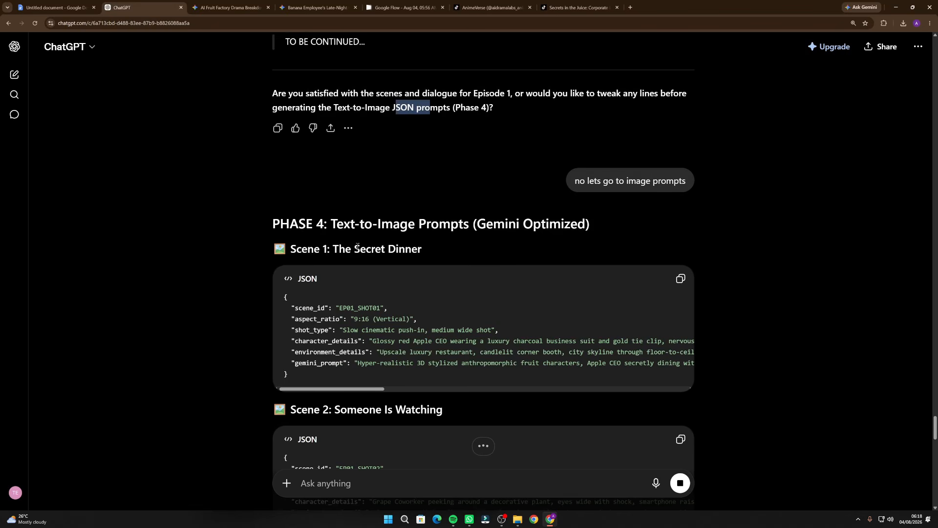
pyautogui.moveTo(477, 225); pyautogui.dragTo(612, 219)
pyautogui.click(584, 236)
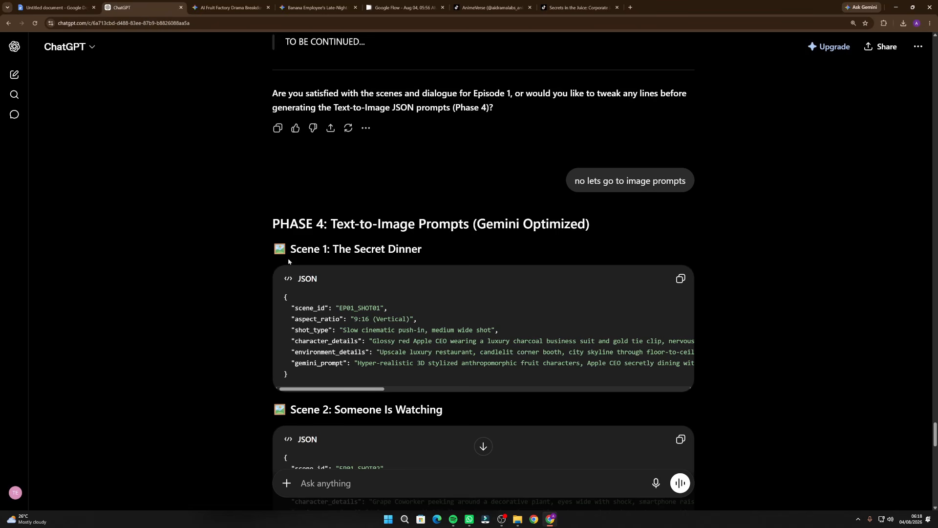
pyautogui.scroll(-18, 321, 249)
pyautogui.scroll(-5, 321, 248)
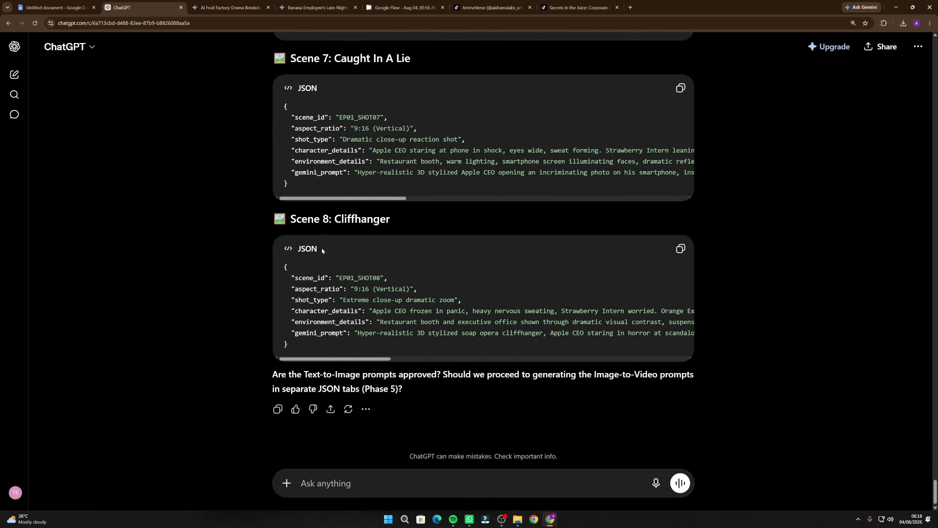
pyautogui.scroll(20, 348, 325)
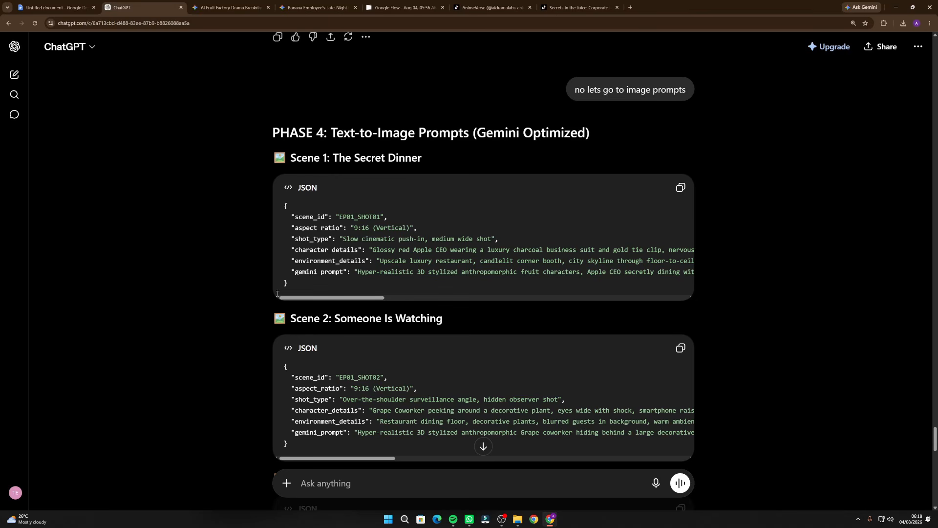
pyautogui.click(483, 447)
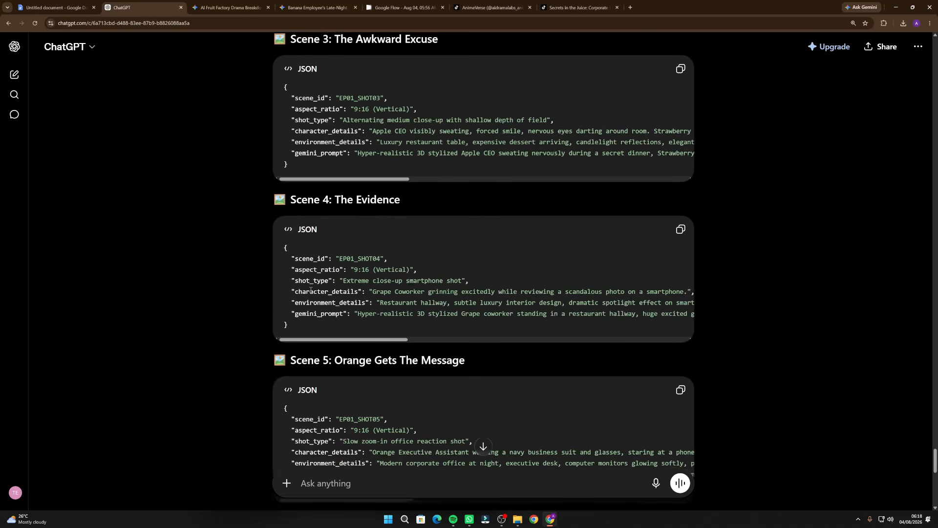
# Copy the Scene 1 "The Secret Dinner" JSON prompt, switch to Gemini, and start a new chat in image-creation mode
pyautogui.scroll(5, 311, 288)
pyautogui.scroll(15, 311, 288)
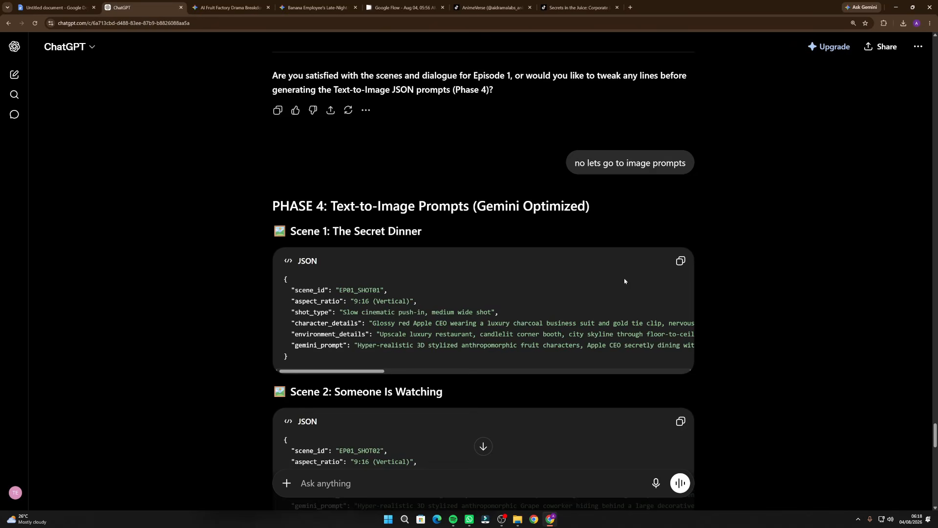
pyautogui.click(680, 260)
pyautogui.click(228, 8)
pyautogui.click(30, 62)
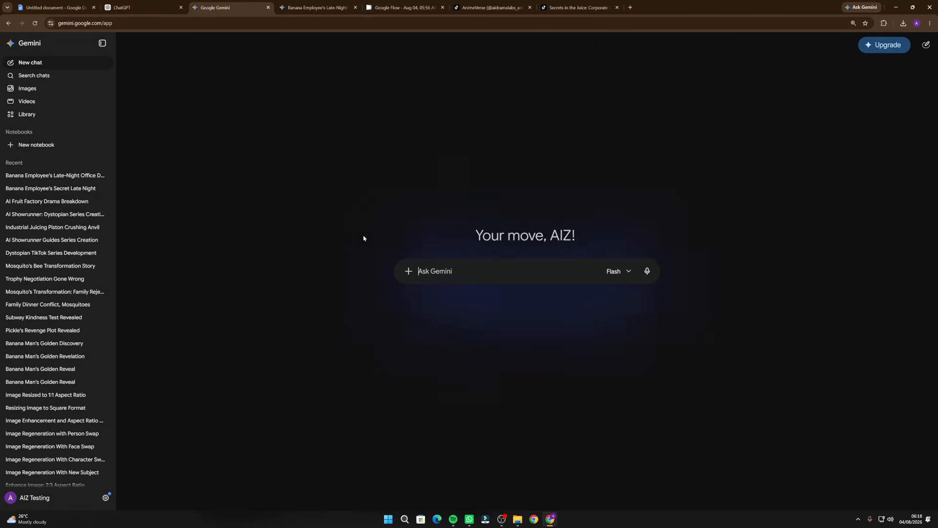
pyautogui.click(409, 271)
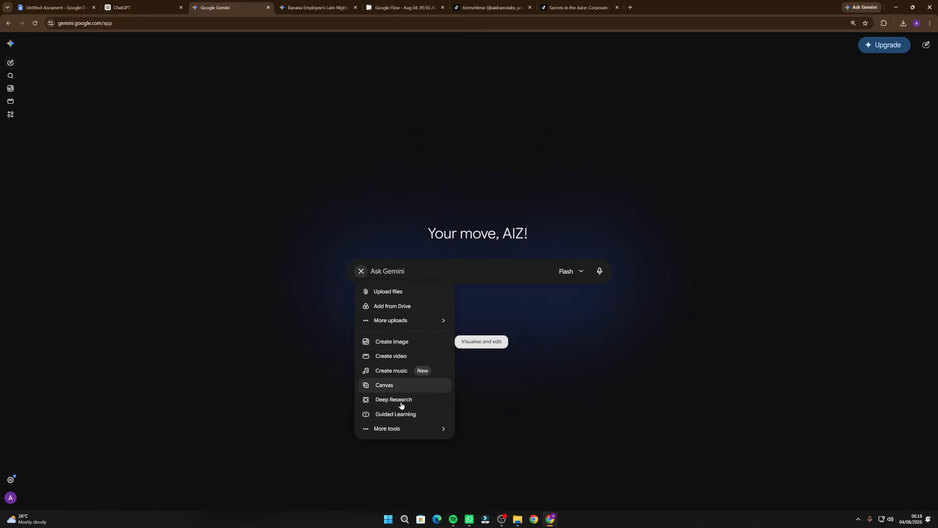
pyautogui.click(405, 342)
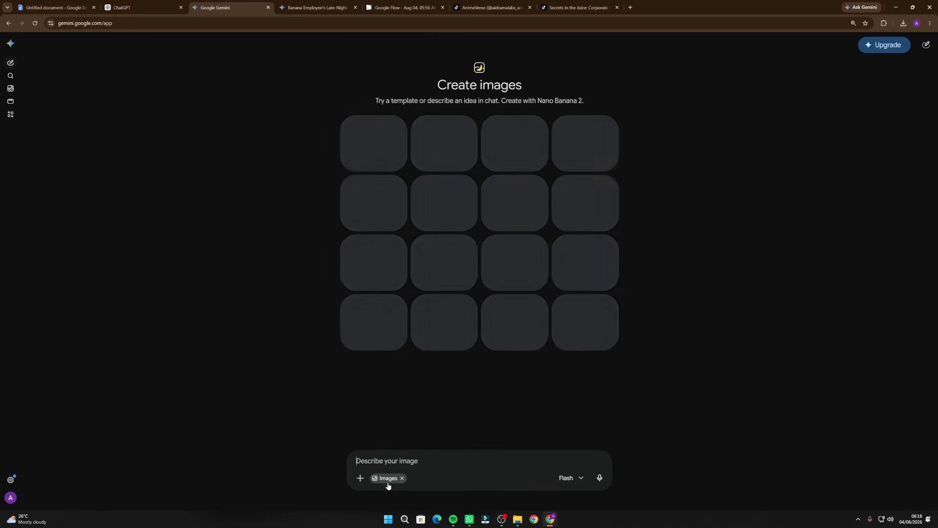
# Generate the Scene 1 image by submitting the copied EP01_SHOT01 JSON prompt, and inspect the rendered picture
pyautogui.hotkey('ctrl', 'v')
pyautogui.scroll(5, 428, 421)
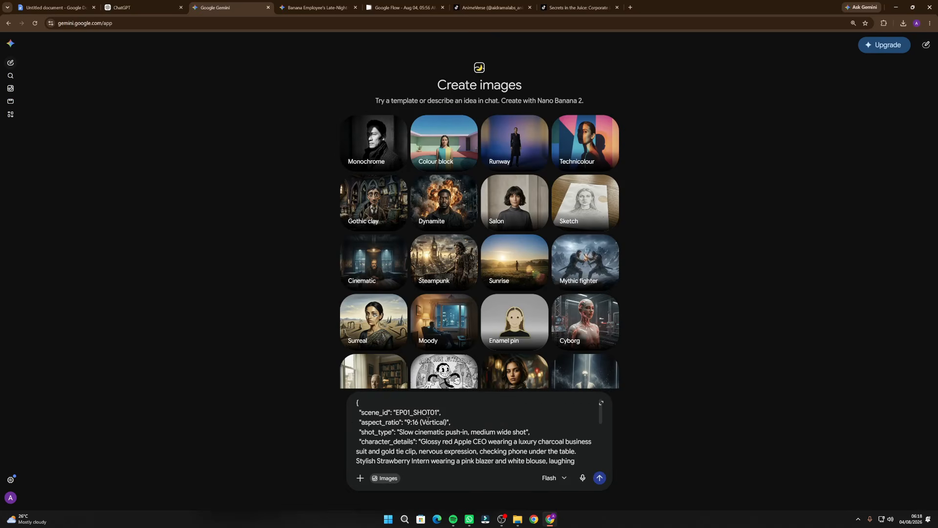
pyautogui.scroll(-5, 396, 431)
pyautogui.scroll(5, 392, 429)
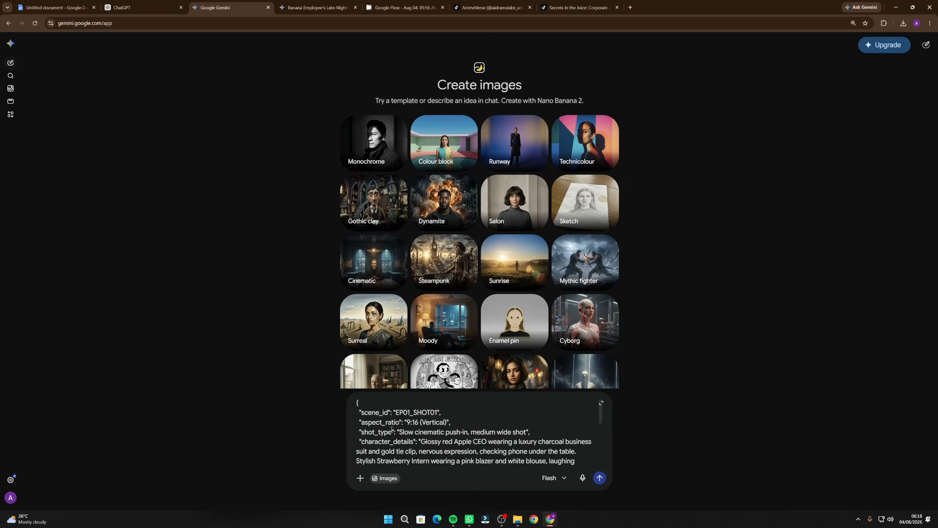
pyautogui.click(600, 478)
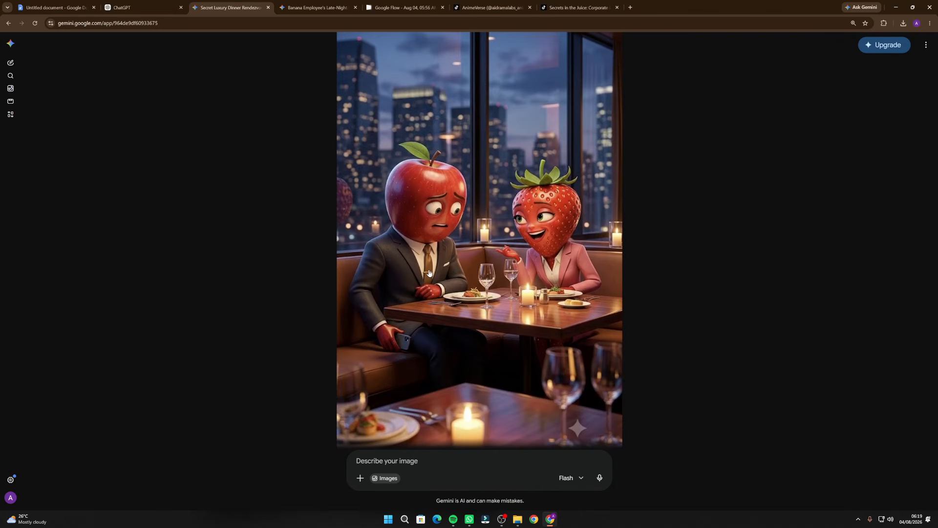
pyautogui.scroll(3, 481, 305)
pyautogui.scroll(-4, 472, 328)
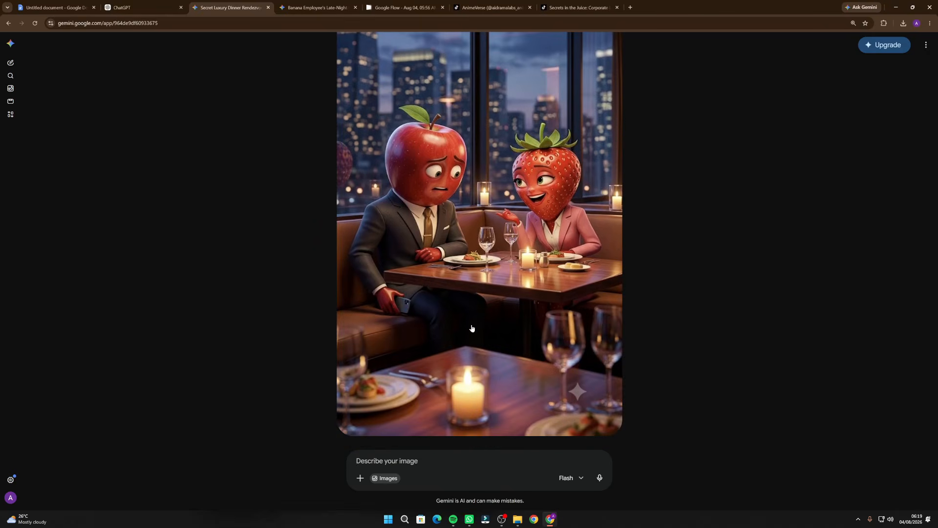
# Copy the Scene 2 "Someone Is Watching" JSON prompt from ChatGPT and paste it into the same Gemini image chat
pyautogui.click(140, 8)
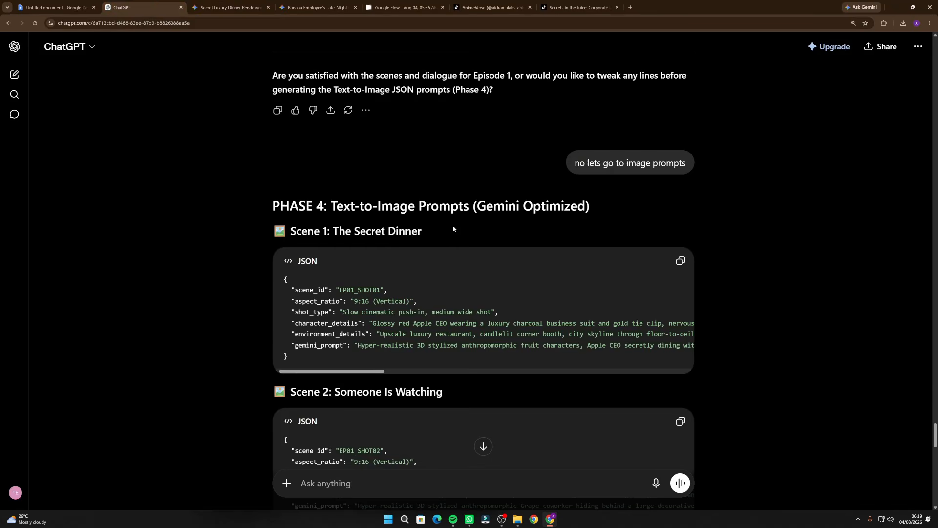
pyautogui.scroll(-4, 464, 225)
pyautogui.click(681, 238)
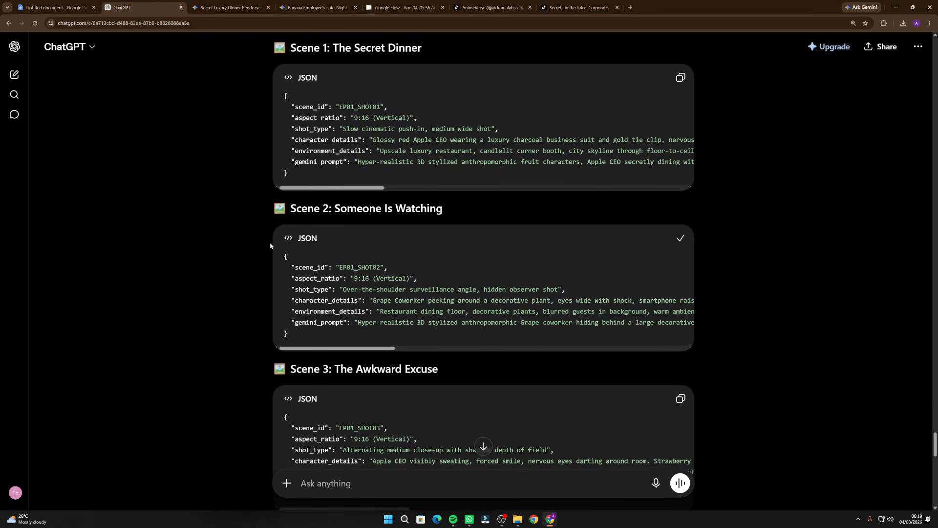
pyautogui.scroll(-4, 484, 244)
pyautogui.click(218, 7)
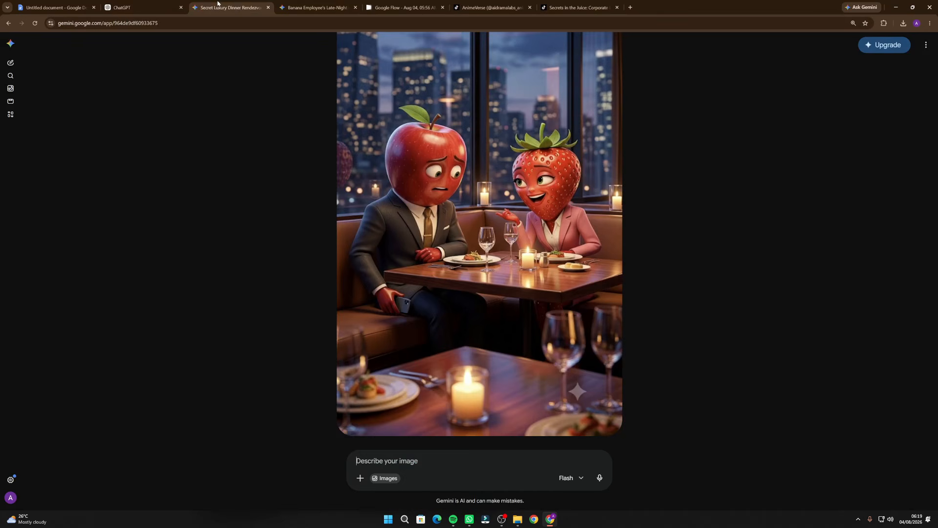
pyautogui.click(426, 459)
pyautogui.hotkey('ctrl', 'v')
# Attach the generated Scene 1 image as a reference to the EP01_SHOT02 prompt and submit it for image generation
pyautogui.scroll(5, 474, 430)
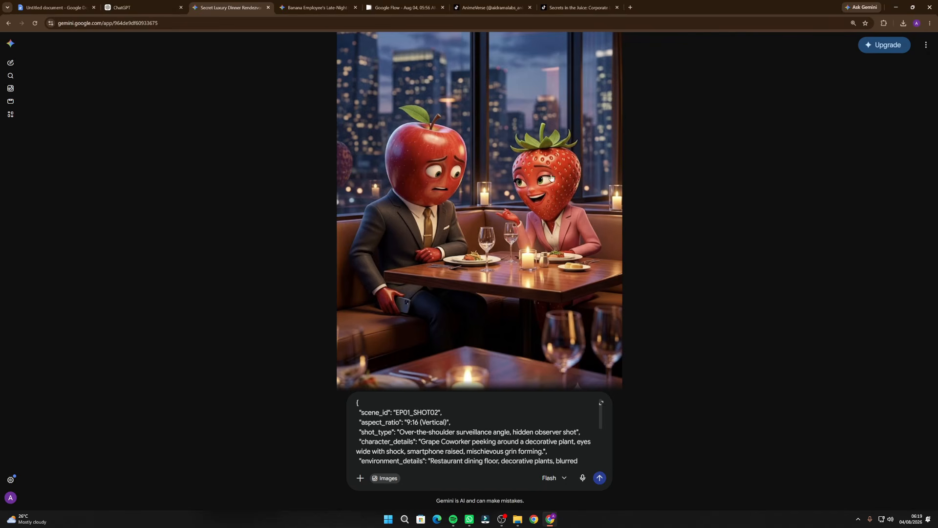
pyautogui.scroll(3, 542, 217)
pyautogui.scroll(-3, 293, 352)
pyautogui.rightClick(451, 208)
pyautogui.click(472, 237)
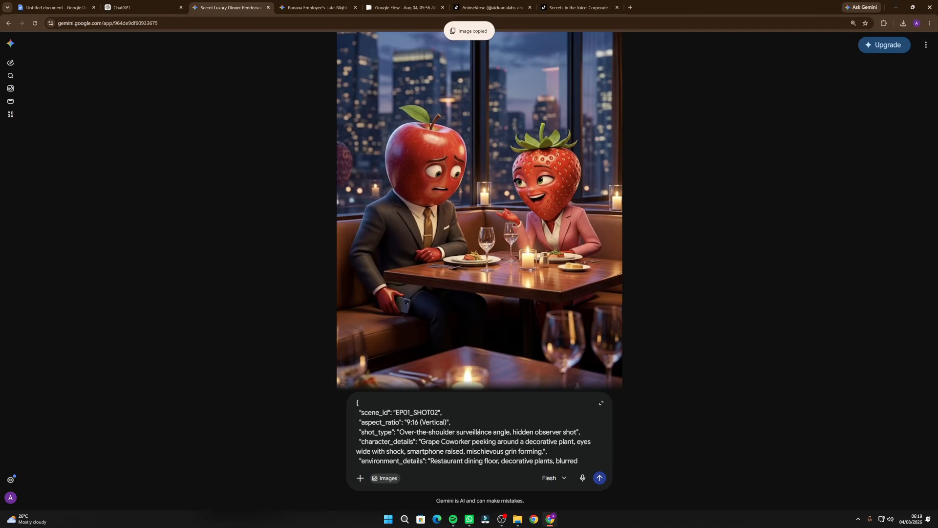
pyautogui.hotkey('ctrl', 'v')
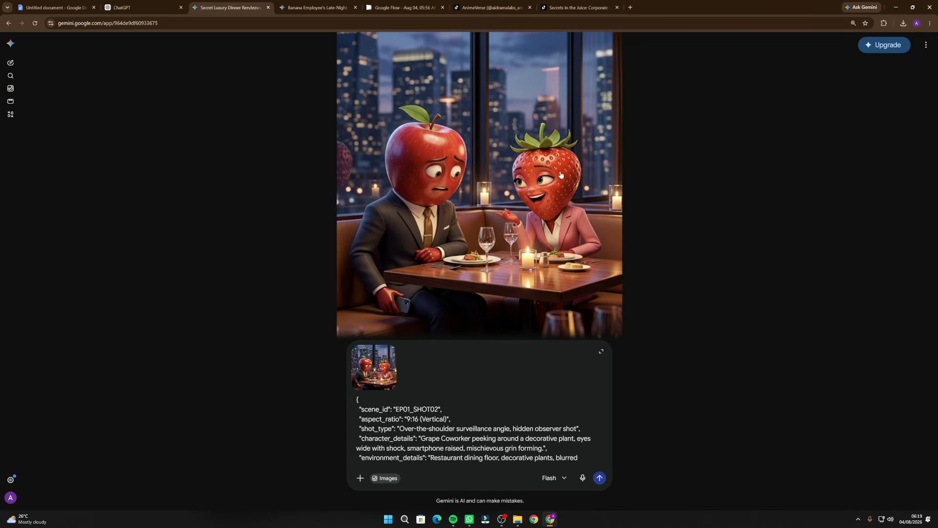
pyautogui.click(600, 477)
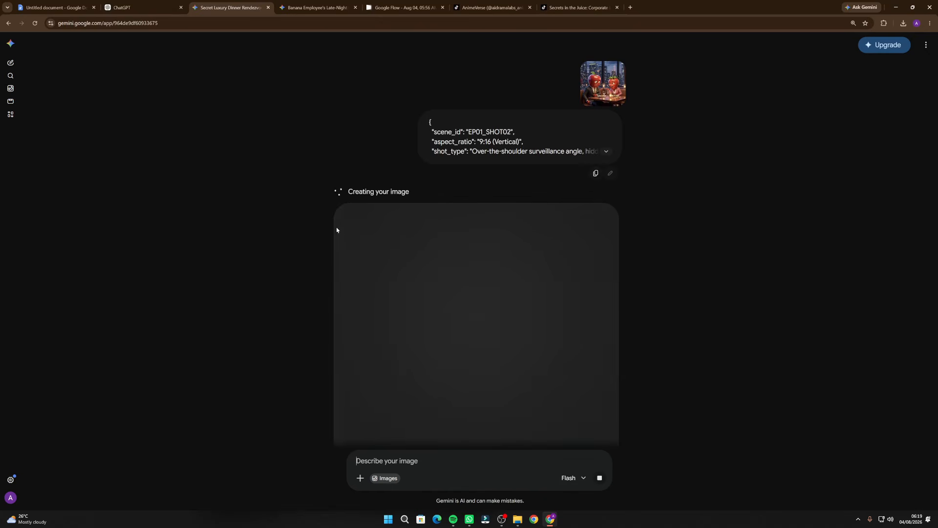
pyautogui.scroll(2, 321, 224)
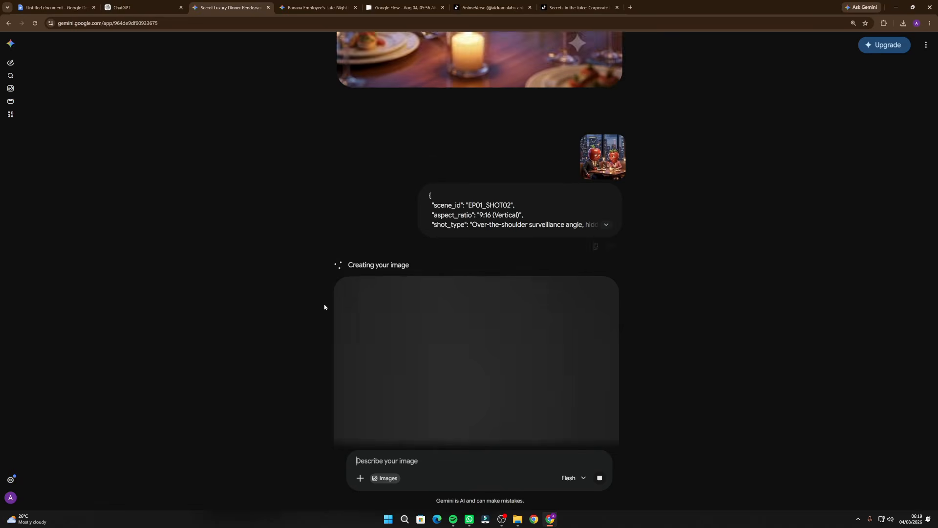
pyautogui.scroll(-3, 326, 242)
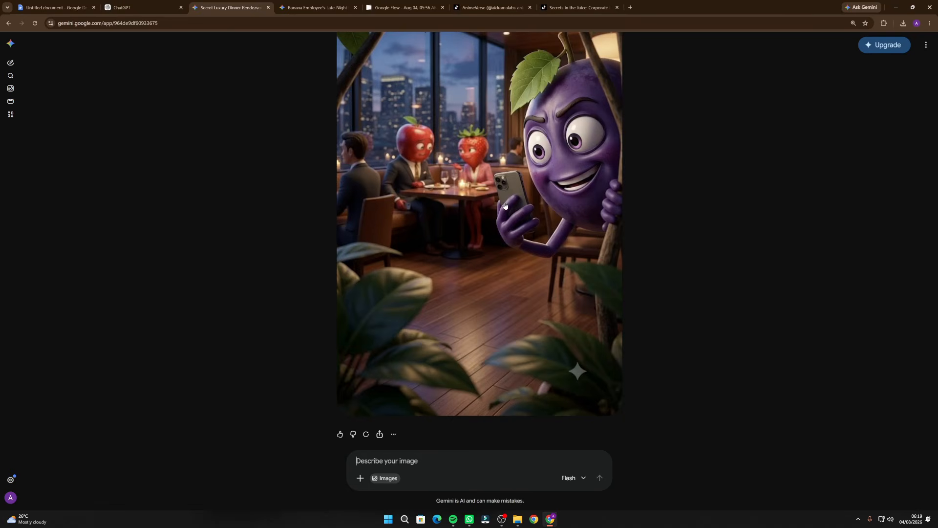
# Copy the Scene 3 "The Awkward Excuse" JSON prompt from ChatGPT and paste it into the same Gemini image chat
pyautogui.hotkey('ctrl', 'shift', 'Tab')
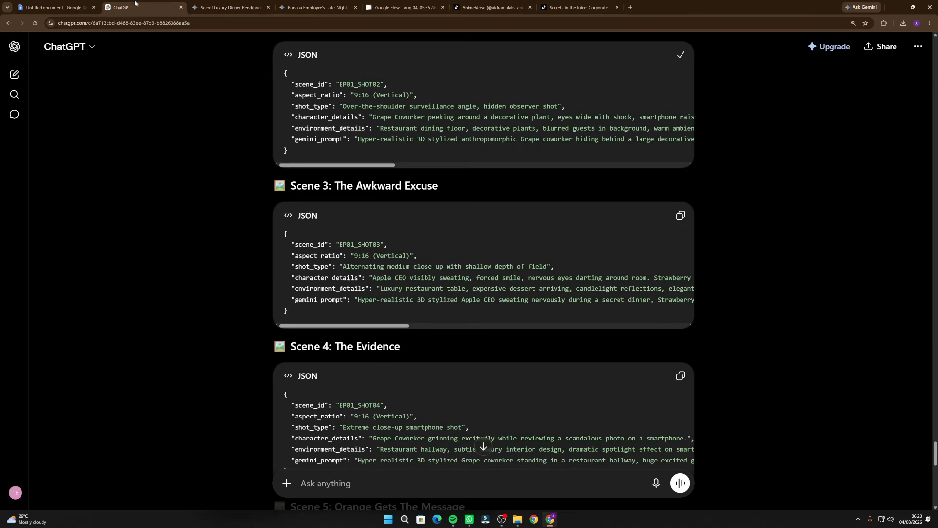
pyautogui.scroll(-2, 669, 278)
pyautogui.click(678, 108)
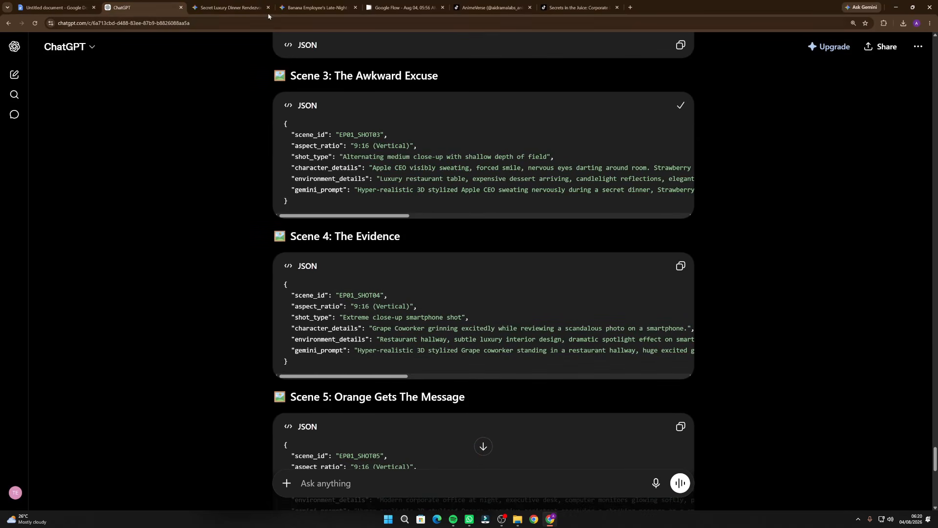
pyautogui.hotkey('ctrl', 'Tab')
pyautogui.click(386, 460)
pyautogui.hotkey('ctrl', 'v')
# Attach the Scene 2 image as a reference, submit the EP01_SHOT03 prompt, and look over the scene images in the chat
pyautogui.scroll(1, 438, 303)
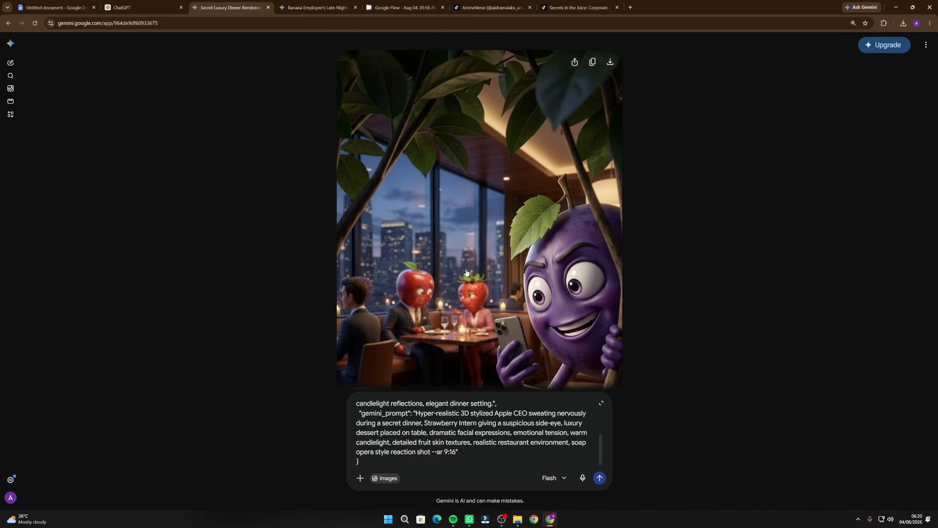
pyautogui.rightClick(432, 224)
pyautogui.click(477, 258)
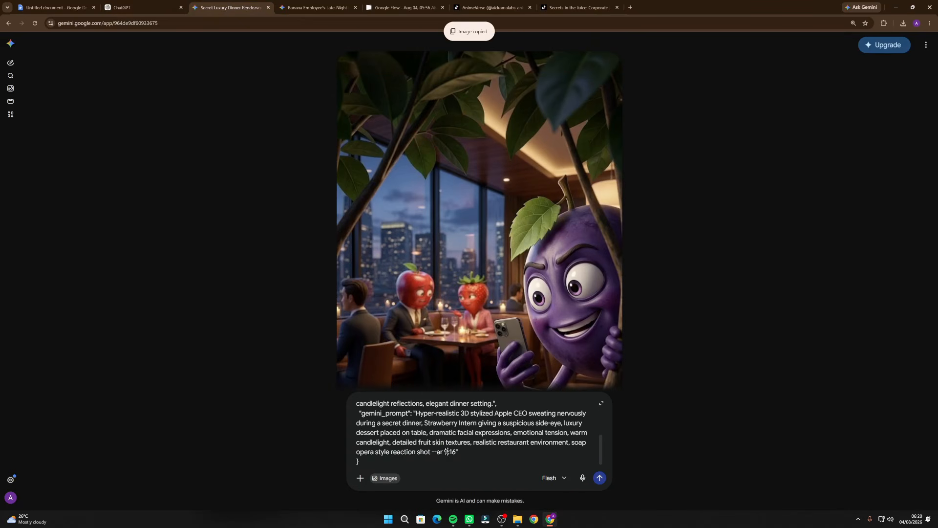
pyautogui.hotkey('ctrl', 'v')
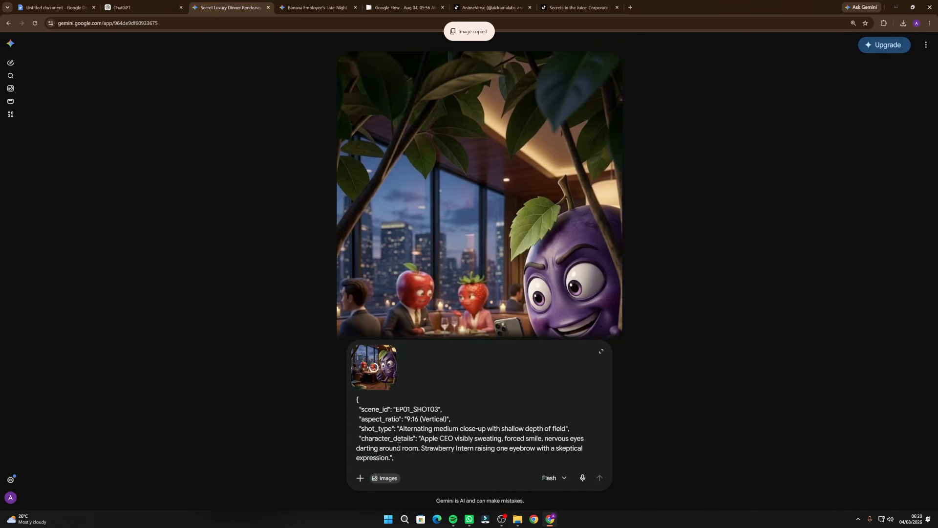
pyautogui.press('Return')
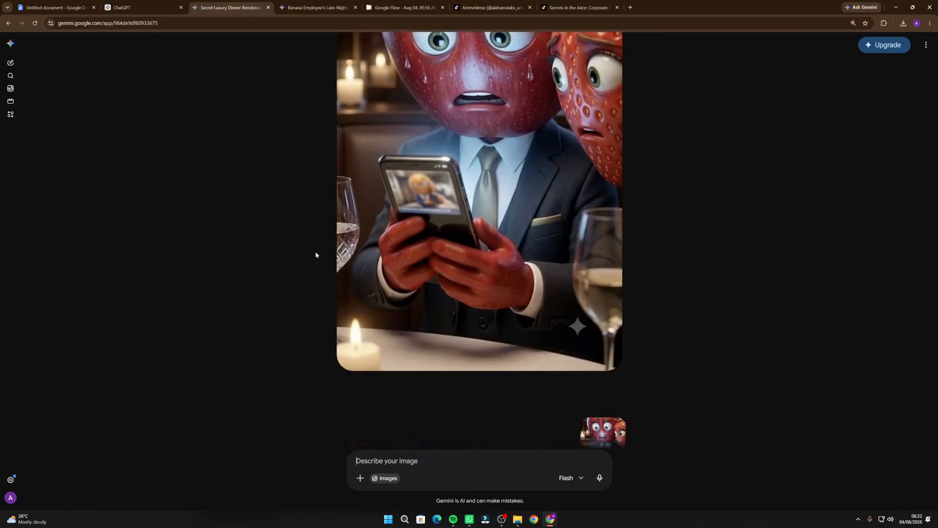
pyautogui.scroll(-6, 315, 255)
pyautogui.scroll(20, 316, 254)
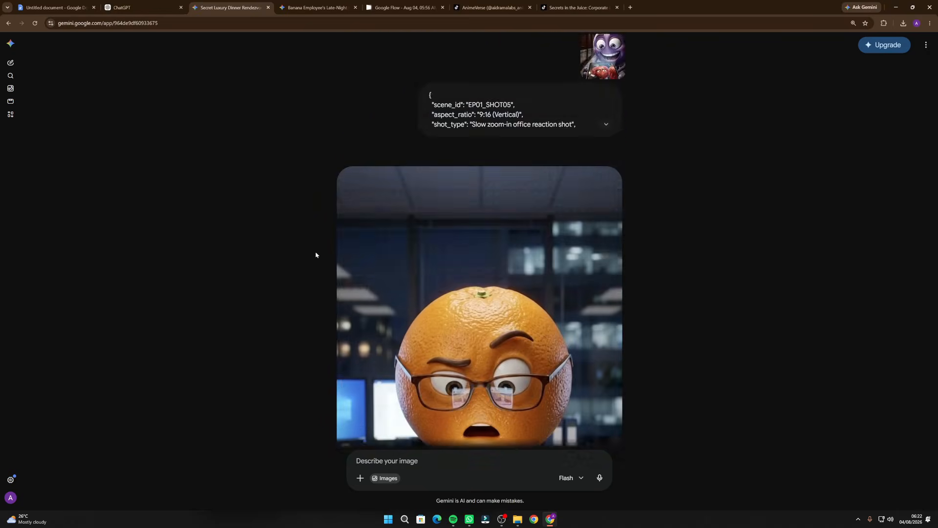
# Approve the text-to-image prompts in ChatGPT with the reply "yes approved" to request the Phase 5 image-to-video prompts
pyautogui.scroll(20, 316, 254)
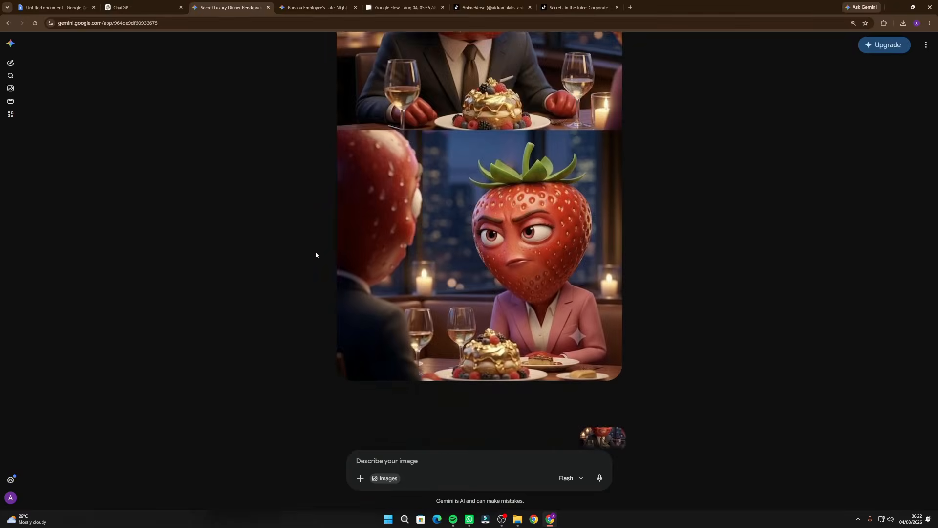
pyautogui.scroll(20, 316, 255)
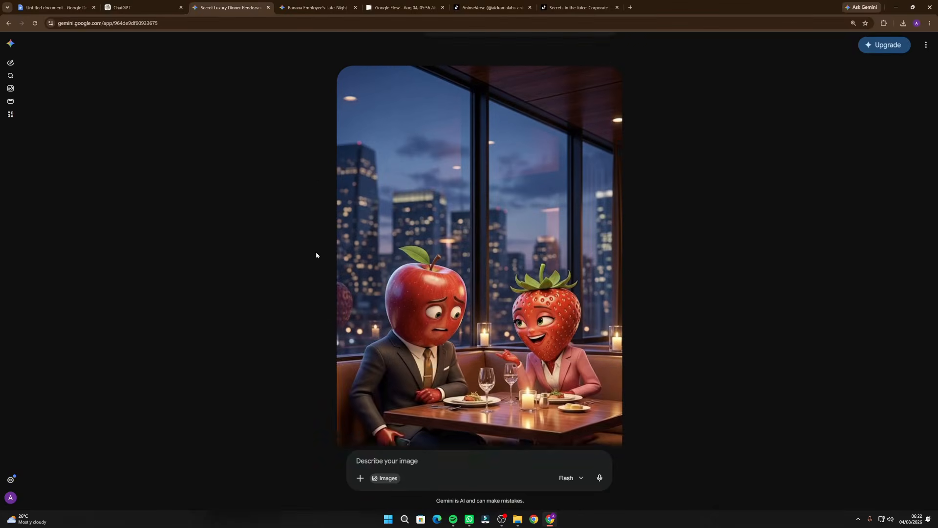
pyautogui.scroll(-3, 315, 254)
pyautogui.scroll(4, 316, 255)
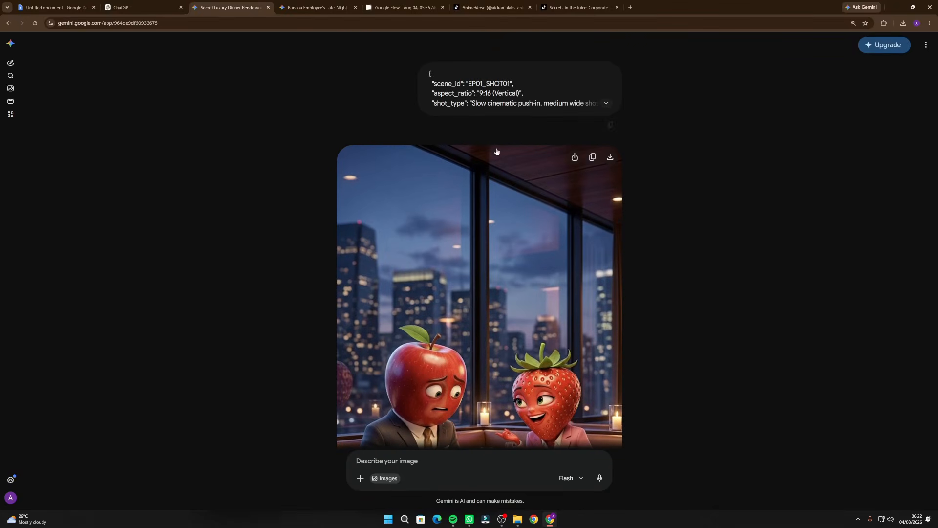
pyautogui.click(152, 3)
pyautogui.scroll(20, 384, 222)
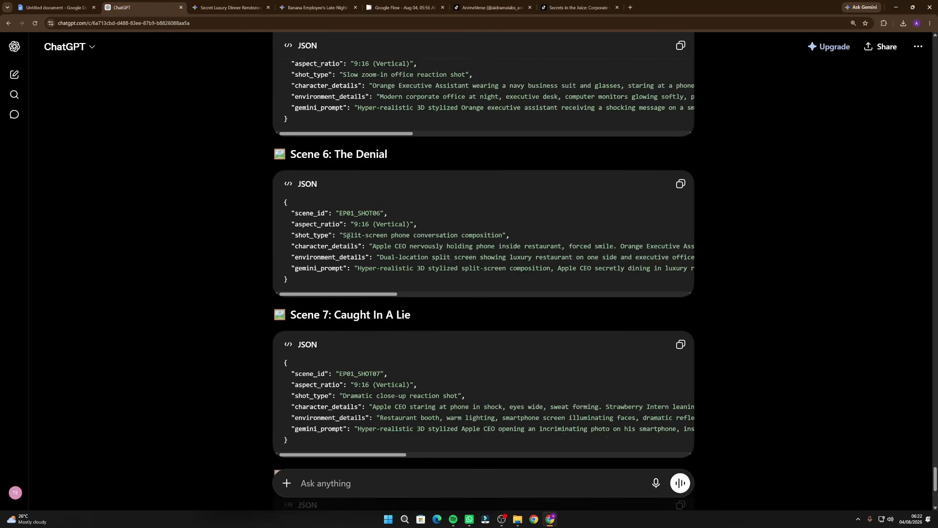
pyautogui.scroll(-20, 349, 239)
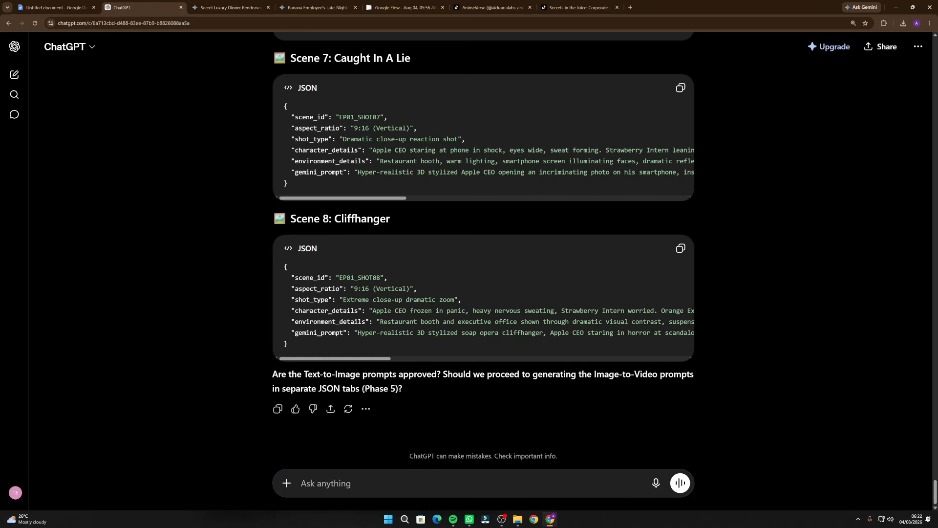
pyautogui.moveTo(366, 389); pyautogui.dragTo(412, 389)
pyautogui.click(368, 398)
pyautogui.write('ye')
pyautogui.write('s approved')
pyautogui.press('Return')
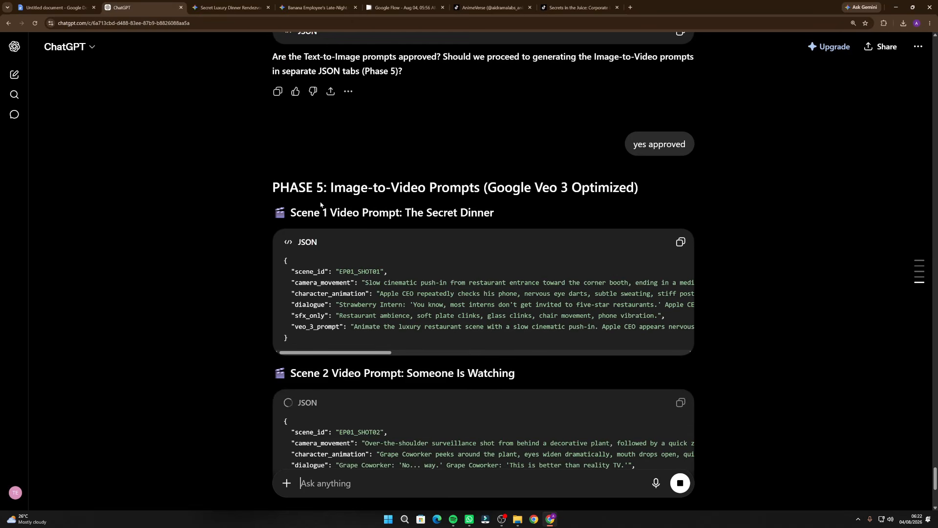
# Skim the Scene 1 to 3 video prompts, then return to Gemini and download the Scene 1 dinner image
pyautogui.scroll(-10, 416, 323)
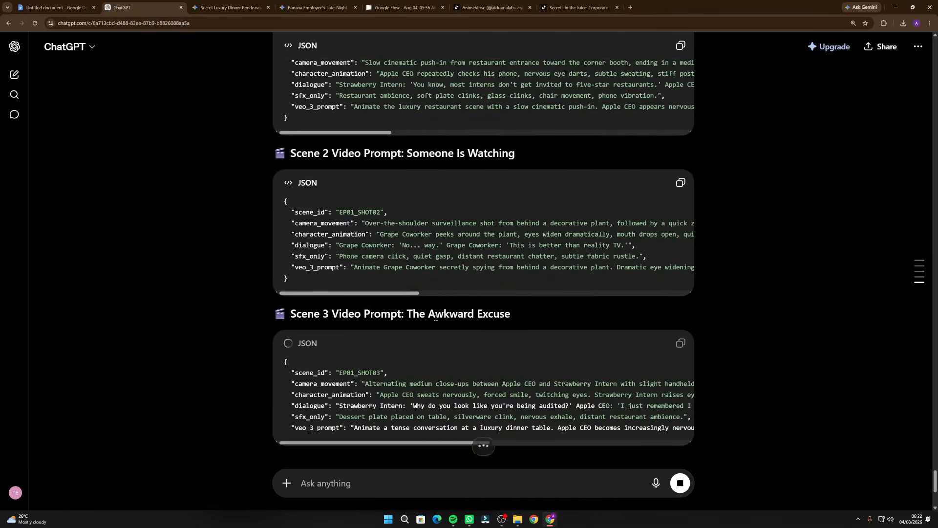
pyautogui.scroll(20, 434, 319)
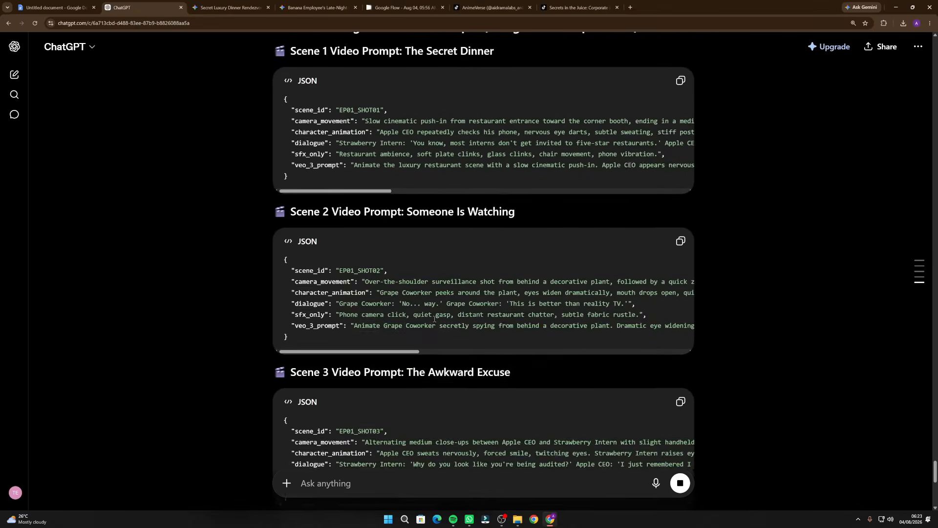
pyautogui.scroll(-8, 435, 319)
pyautogui.scroll(-6, 435, 319)
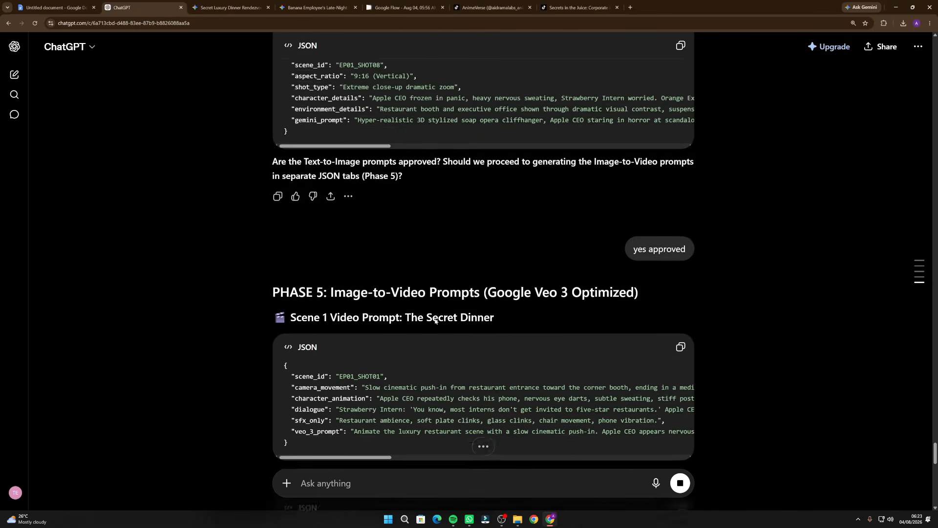
pyautogui.scroll(1, 479, 439)
pyautogui.click(215, 6)
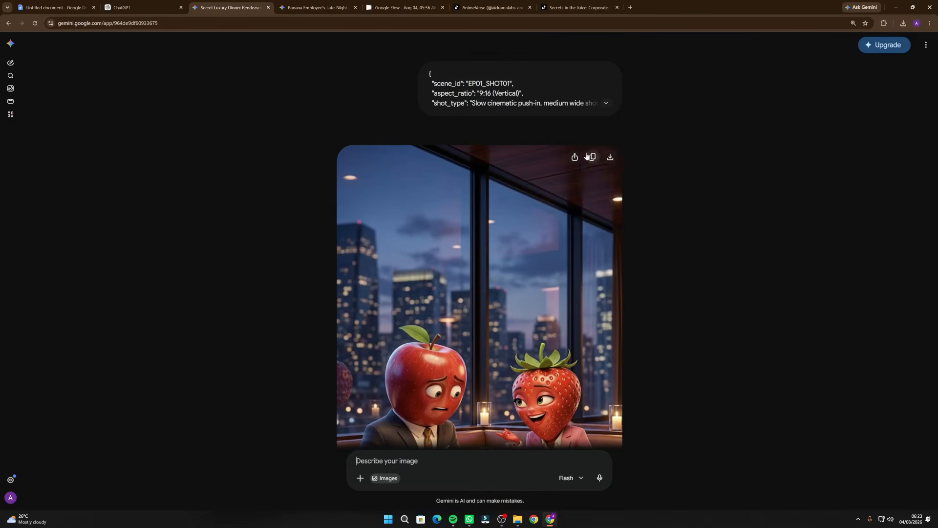
pyautogui.click(610, 158)
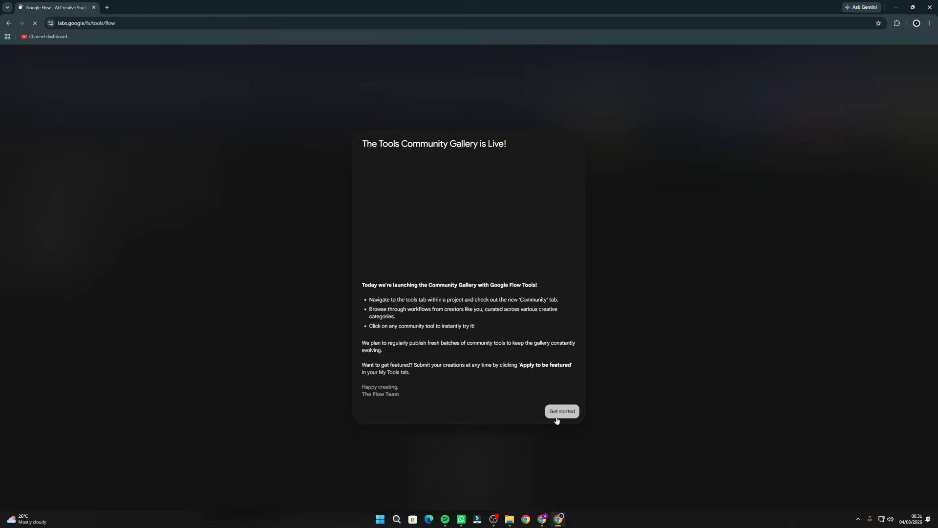
# Create a new Google Flow project and upload the first three scene images to it from the Downloads folder
pyautogui.click(559, 354)
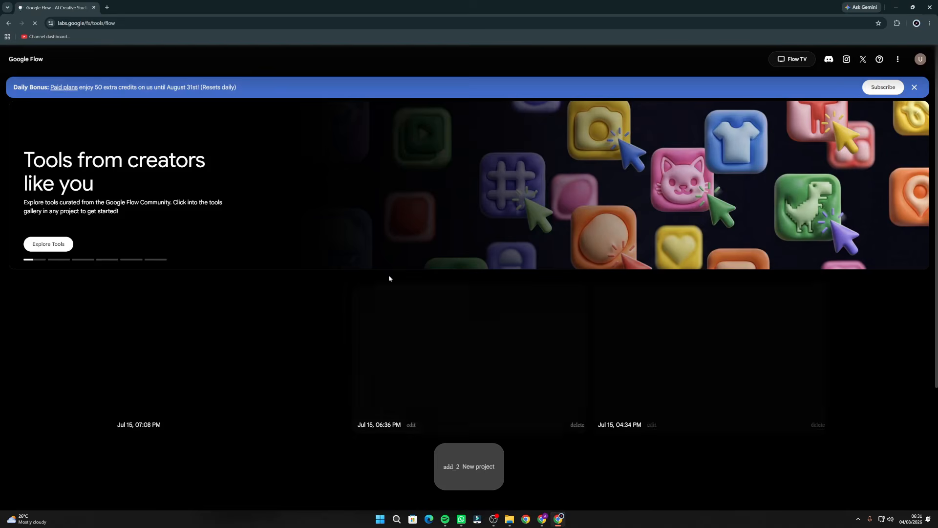
pyautogui.click(466, 474)
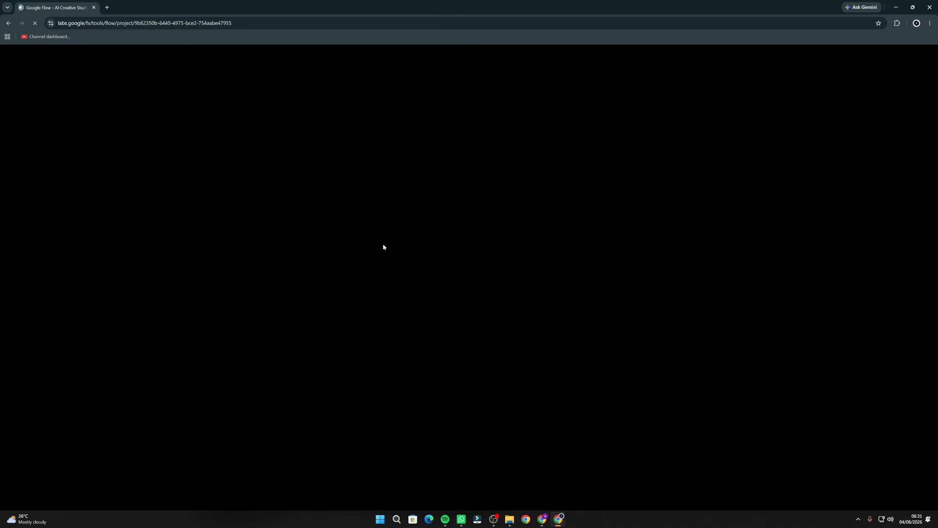
pyautogui.click(510, 519)
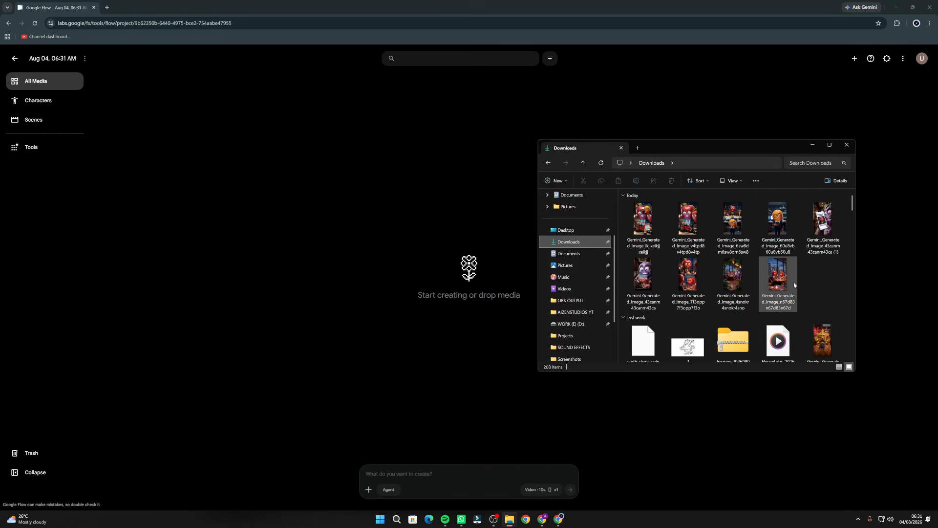
pyautogui.moveTo(794, 286); pyautogui.dragTo(342, 191)
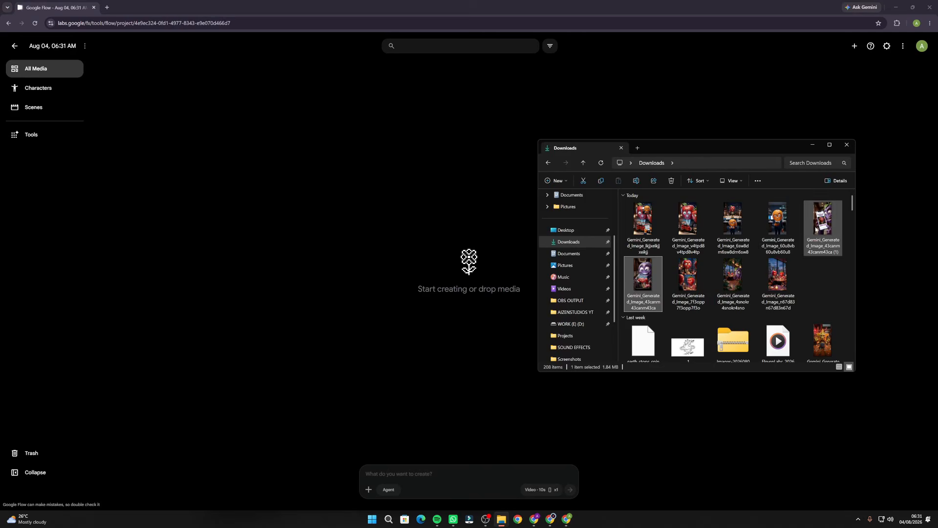
# Upload the remaining generated scene images from the Downloads folder to the other Google Flow projects
pyautogui.keyDown('ctrl'); pyautogui.click(816, 229); pyautogui.keyUp('ctrl')
pyautogui.keyDown('ctrl'); pyautogui.click(777, 222); pyautogui.keyUp('ctrl')
pyautogui.moveTo(636, 312); pyautogui.dragTo(272, 203)
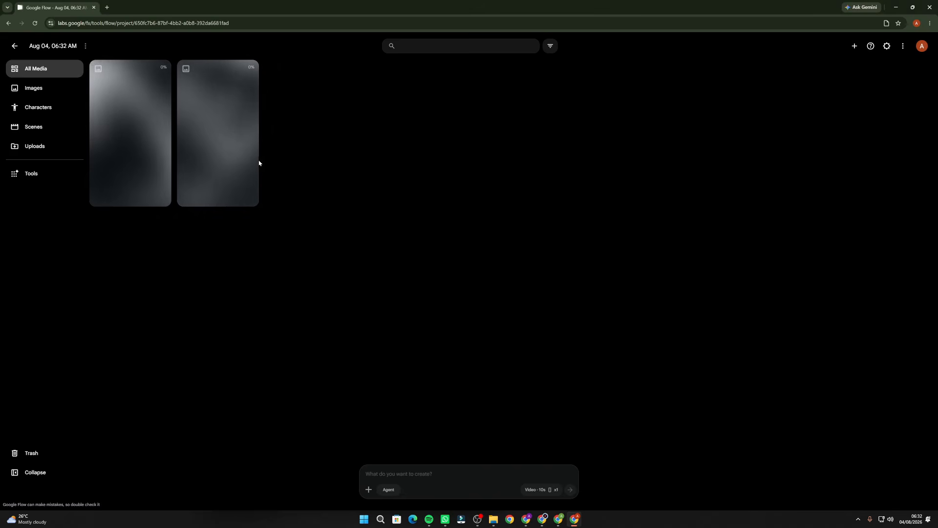
# Copy the Scene 1 "The Secret Dinner" video prompt from ChatGPT and paste it into the Flow project holding the first three scene images
pyautogui.click(543, 520)
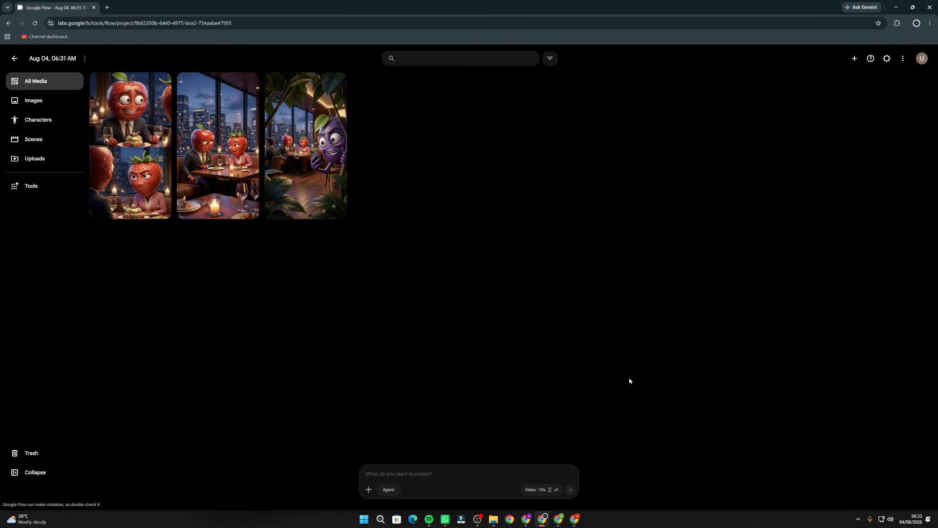
pyautogui.click(525, 518)
pyautogui.click(128, 6)
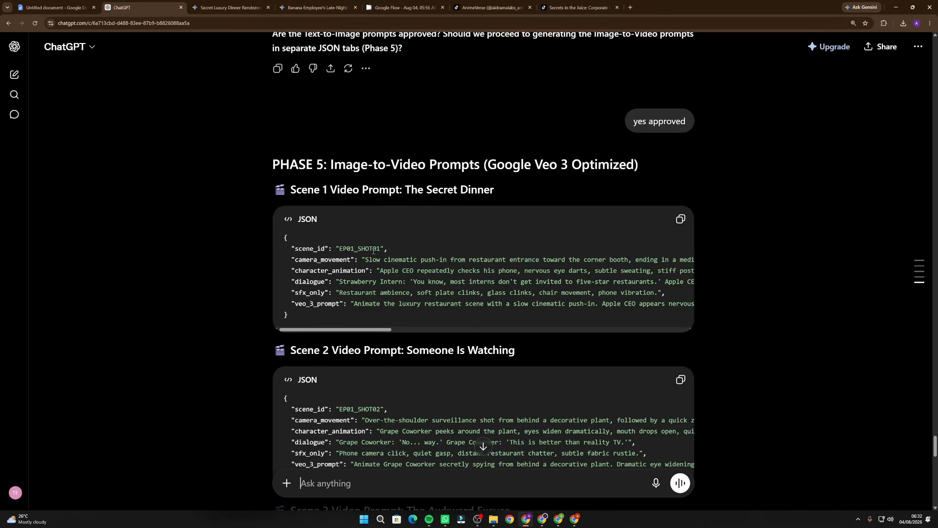
pyautogui.moveTo(262, 175); pyautogui.dragTo(582, 166)
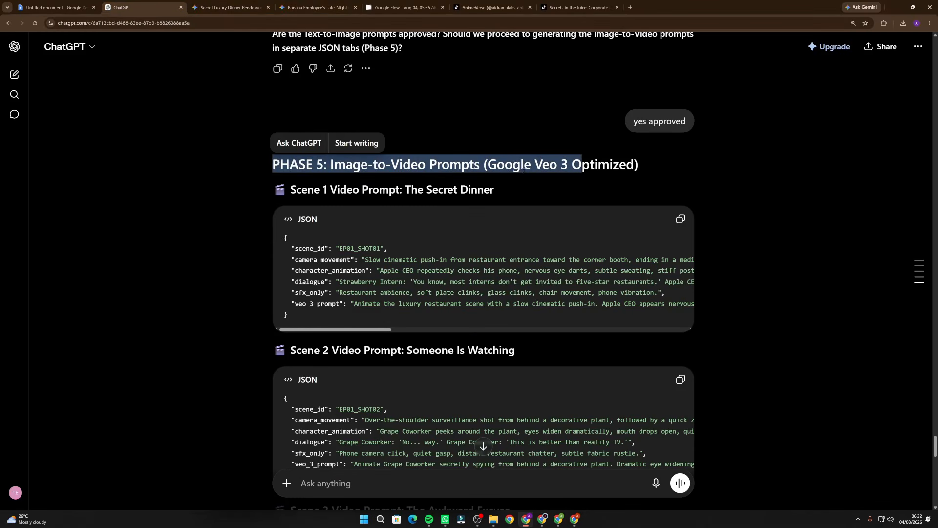
pyautogui.scroll(-13, 235, 191)
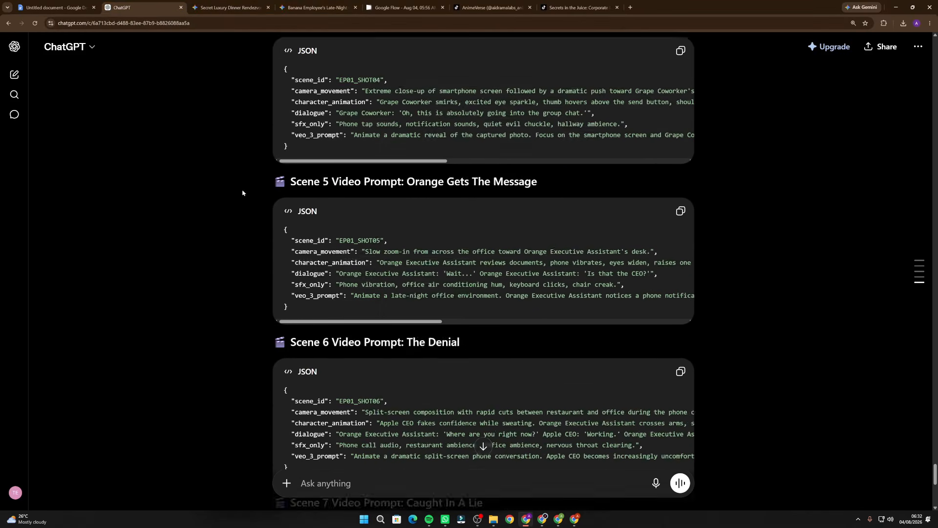
pyautogui.scroll(10, 241, 192)
pyautogui.scroll(3, 242, 191)
pyautogui.click(395, 212)
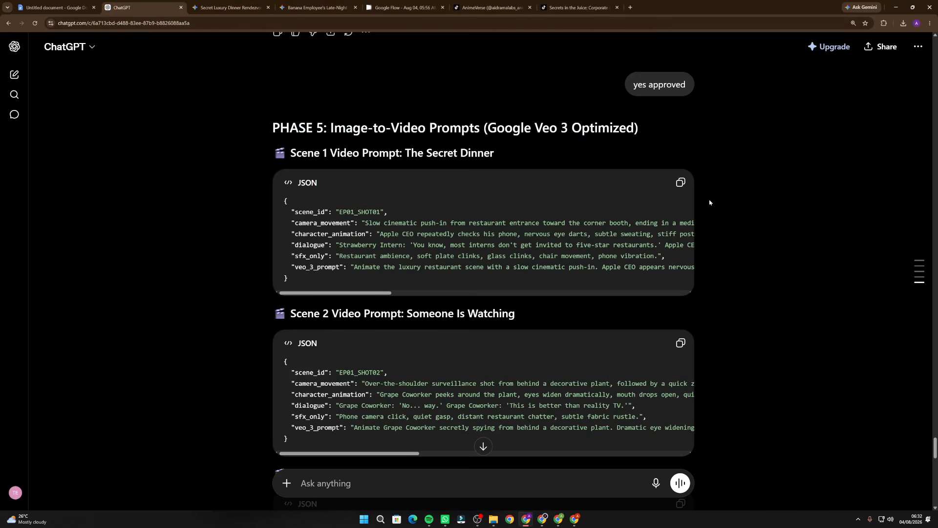
pyautogui.click(680, 182)
pyautogui.hotkey('alt', 'Tab')
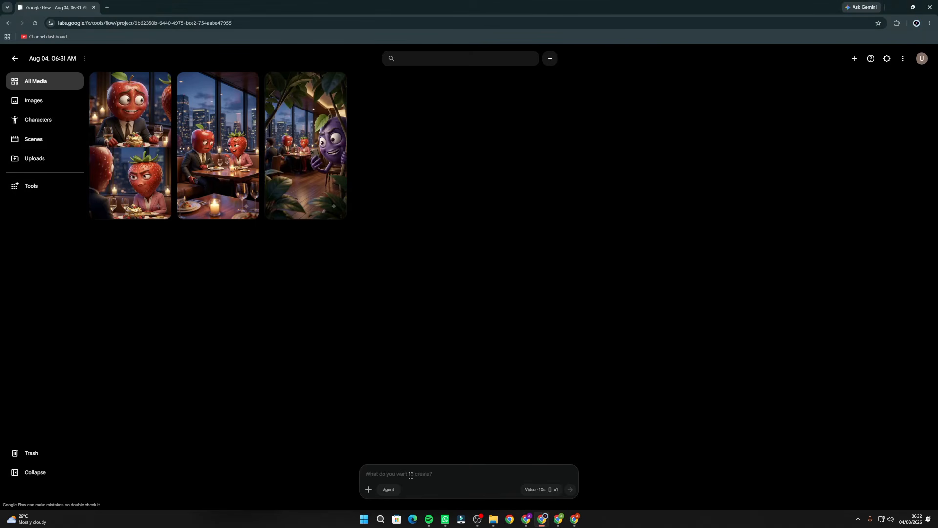
pyautogui.click(411, 475)
pyautogui.hotkey('ctrl', 'v')
# Check the Omni Flash video settings (9:16, 10s, x1), attach the Scene 1 image to the EP01_SHOT01 prompt, and submit it for generation
pyautogui.click(535, 489)
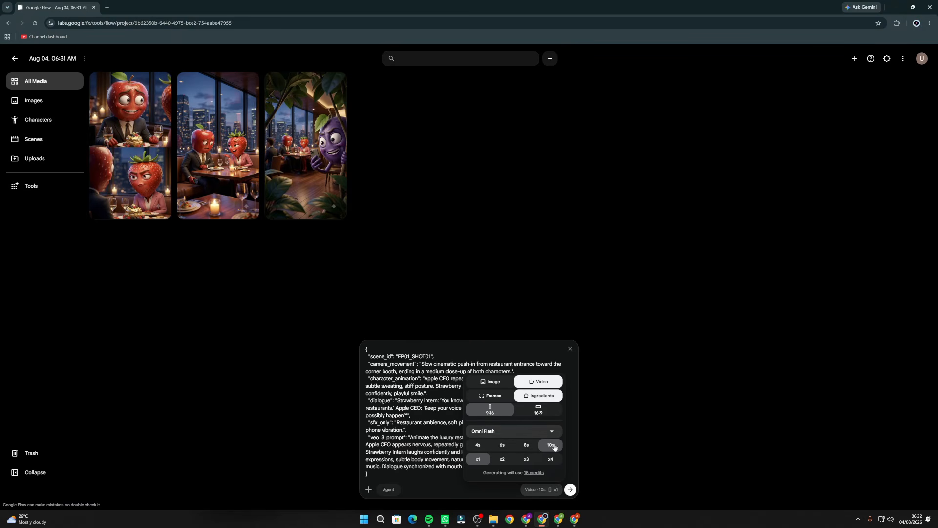
pyautogui.click(299, 296)
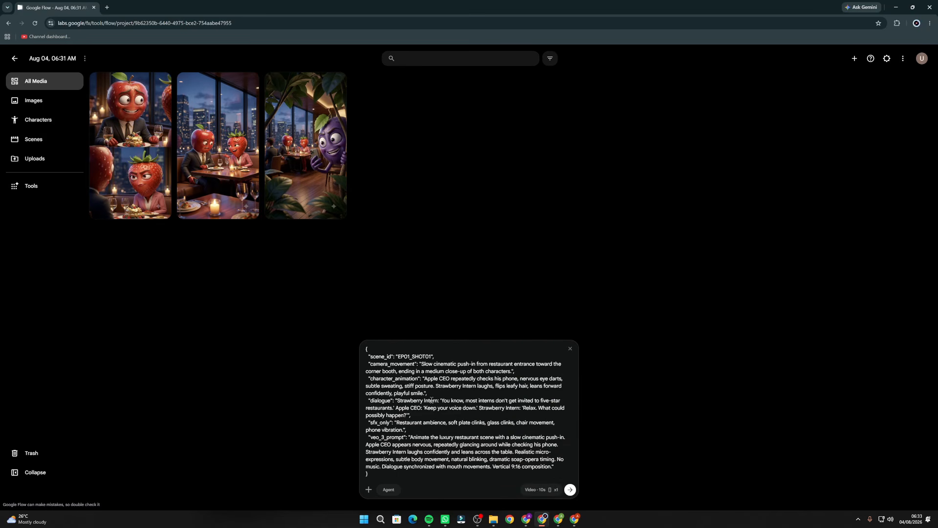
pyautogui.moveTo(219, 133); pyautogui.dragTo(526, 462)
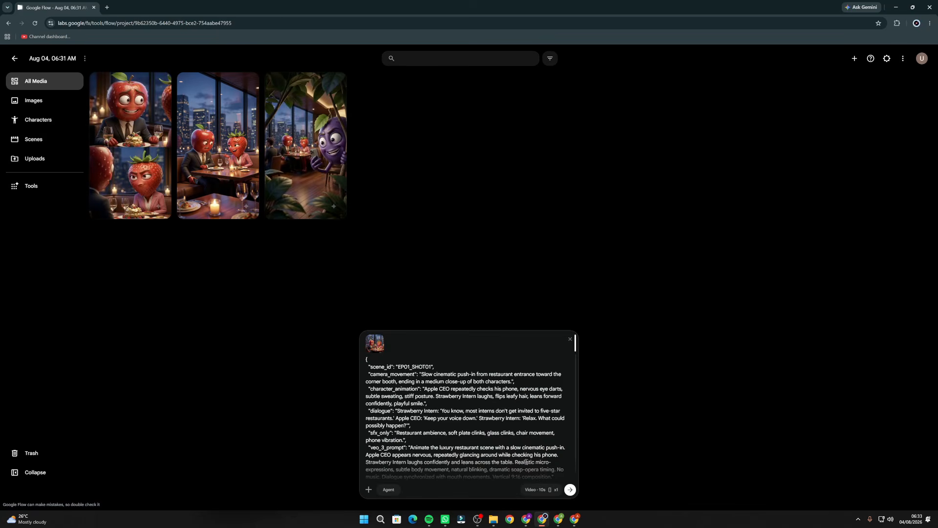
pyautogui.scroll(-2, 460, 450)
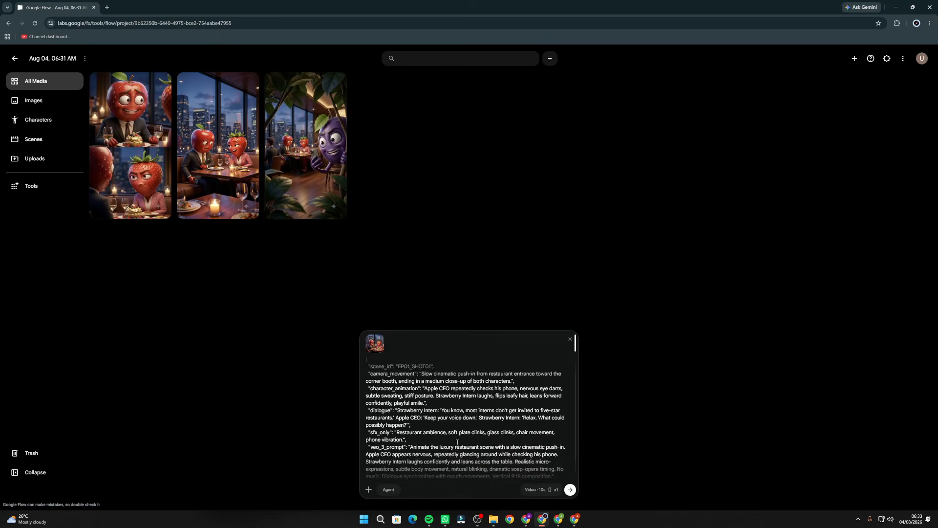
pyautogui.click(569, 490)
# Copy ChatGPT's Scene 2 "Someone Is Watching" video prompt into the same Flow project, attach the grape coworker image, and generate the video
pyautogui.hotkey('alt', 'Tab')
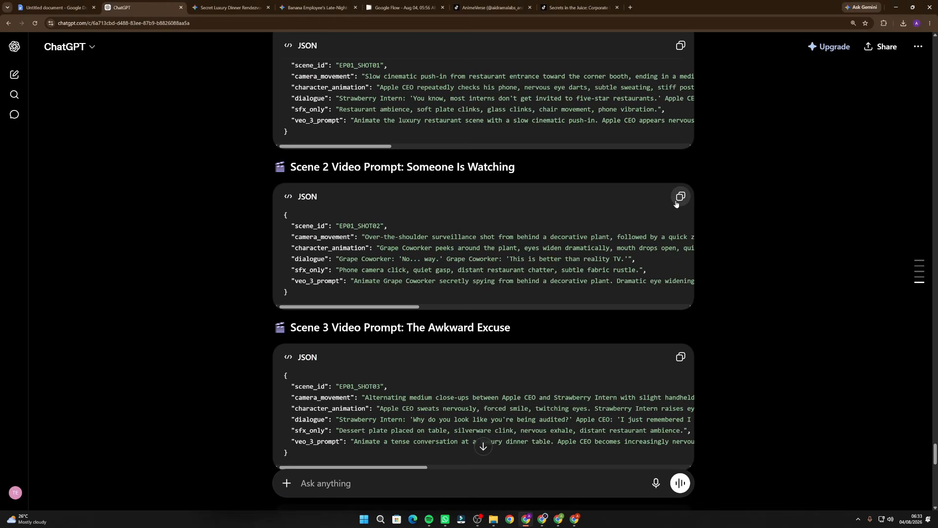
pyautogui.click(680, 200)
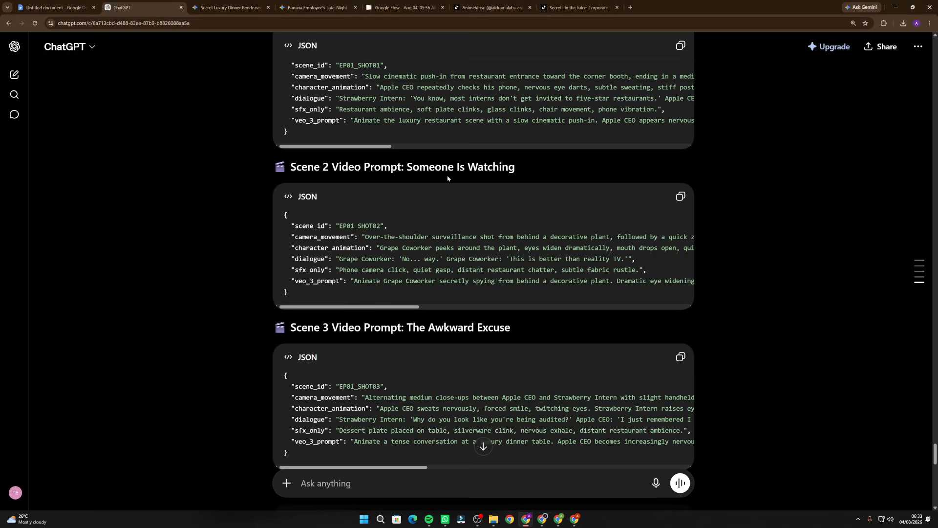
pyautogui.click(680, 198)
pyautogui.hotkey('alt', 'Tab')
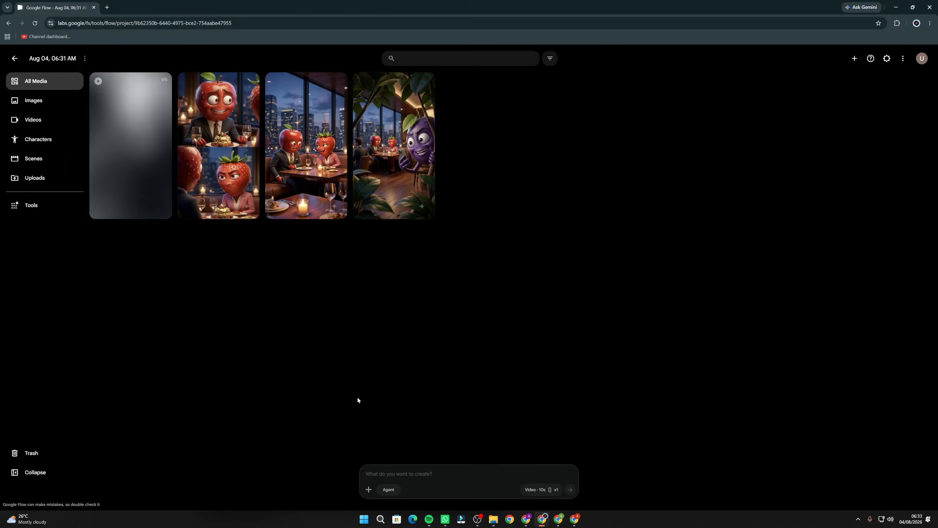
pyautogui.click(420, 469)
pyautogui.hotkey('ctrl', 'v')
pyautogui.moveTo(409, 168); pyautogui.dragTo(518, 483)
pyautogui.click(570, 489)
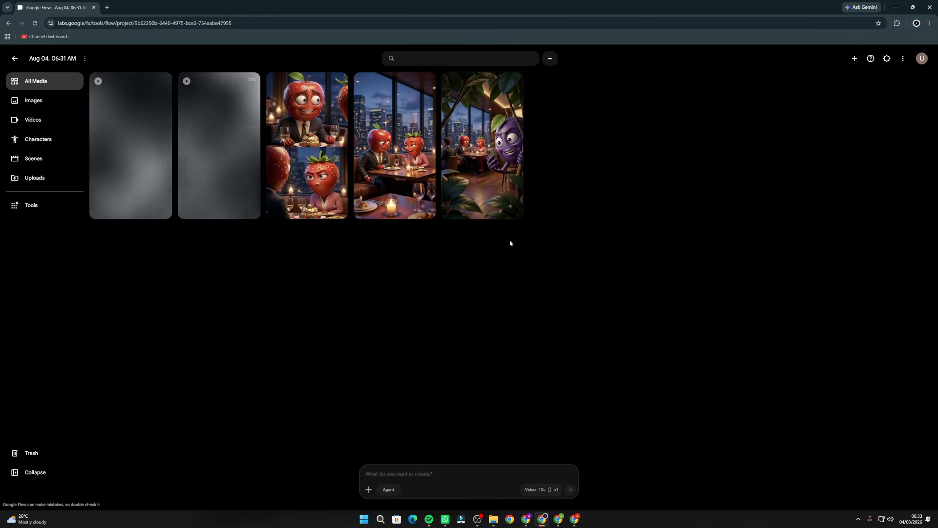
# Copy ChatGPT's Scene 3 "The Awkward Excuse" video prompt into the same Flow project, attach the two-panel Scene 3 image, and generate the video
pyautogui.hotkey('alt', 'Tab')
pyautogui.scroll(-3, 686, 247)
pyautogui.click(680, 210)
pyautogui.hotkey('alt', 'Tab')
pyautogui.hotkey('ctrl', 'v')
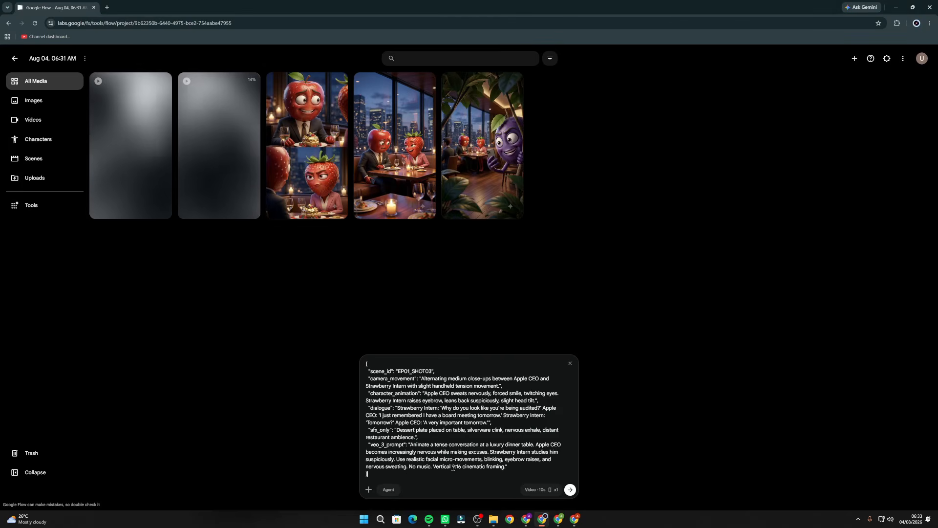
pyautogui.moveTo(307, 152); pyautogui.dragTo(469, 415)
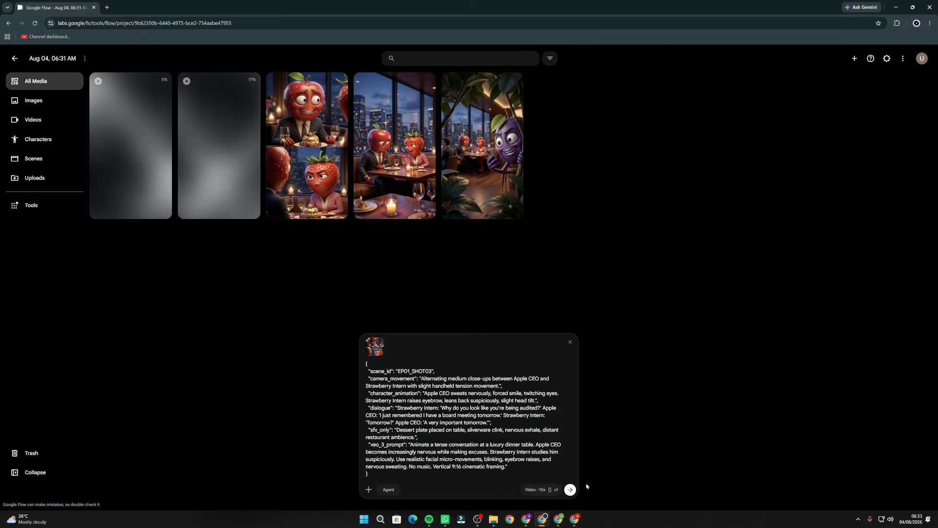
pyautogui.click(571, 490)
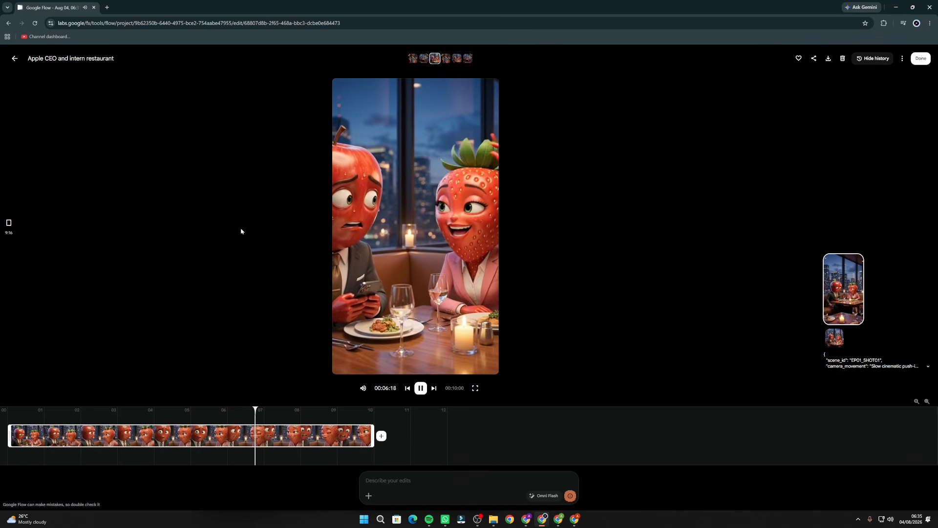
# Leave the Scene 1 video, play back the Scene 2 video of the spying grape coworker, and return to the project media
pyautogui.click(15, 58)
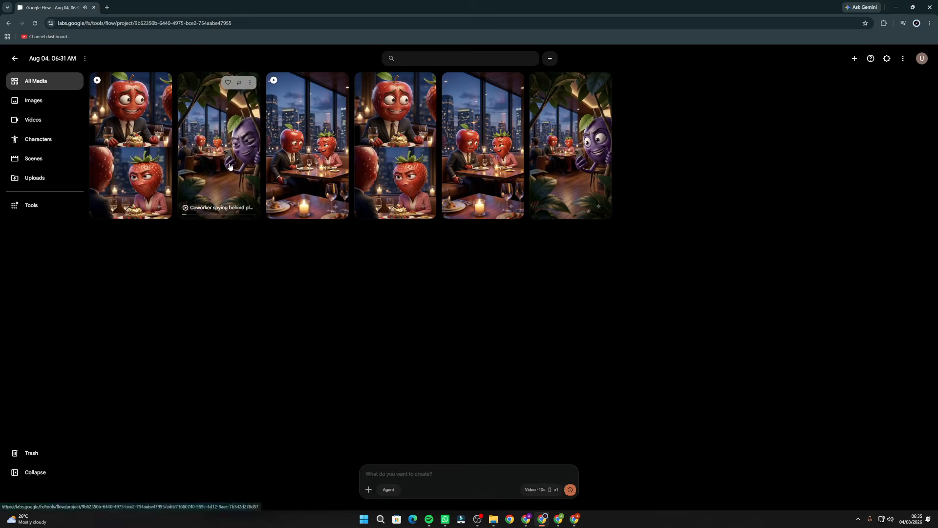
pyautogui.click(220, 147)
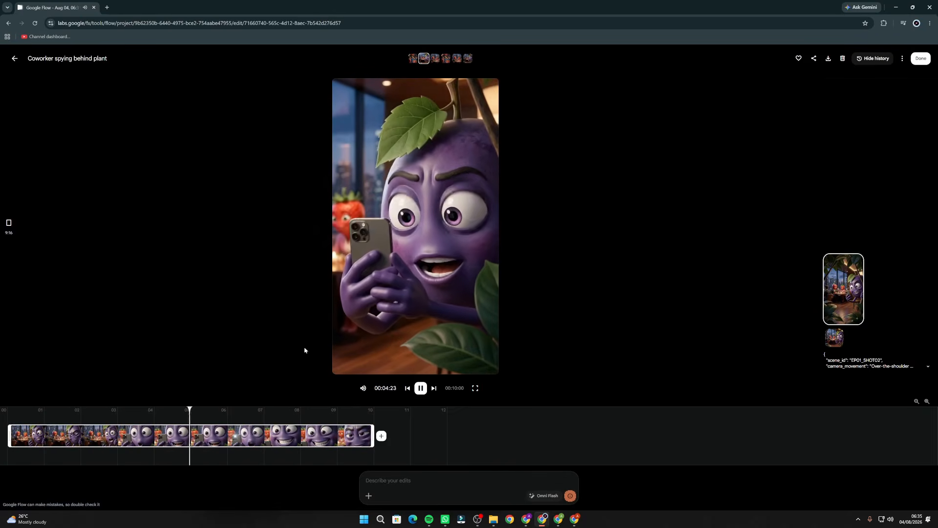
pyautogui.click(15, 58)
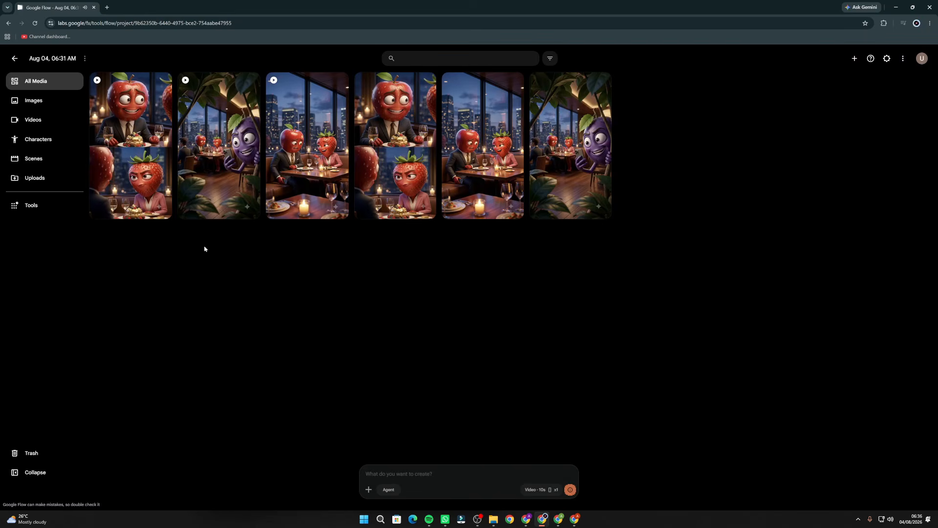
# Play back the Scene 3 dinner video, return to the project media, and open the Executive Assistant video in the other Flow project
pyautogui.click(141, 208)
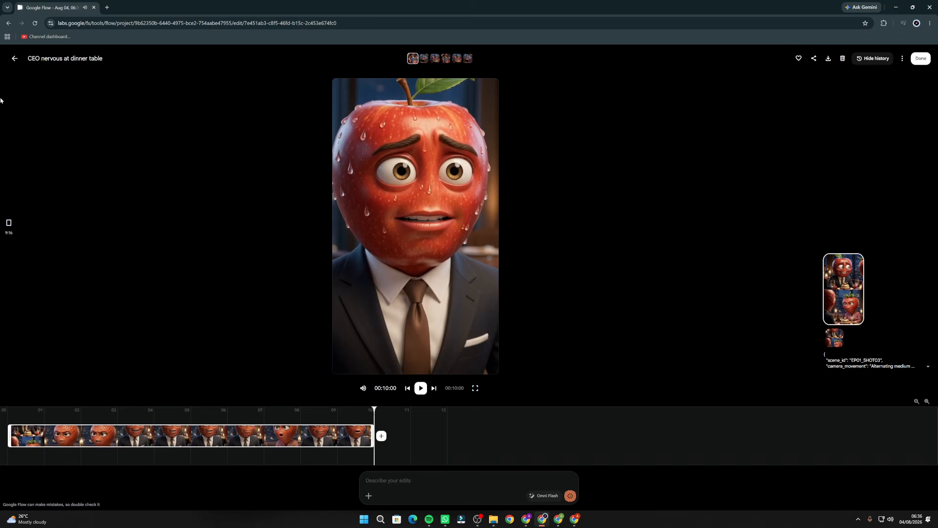
pyautogui.click(15, 58)
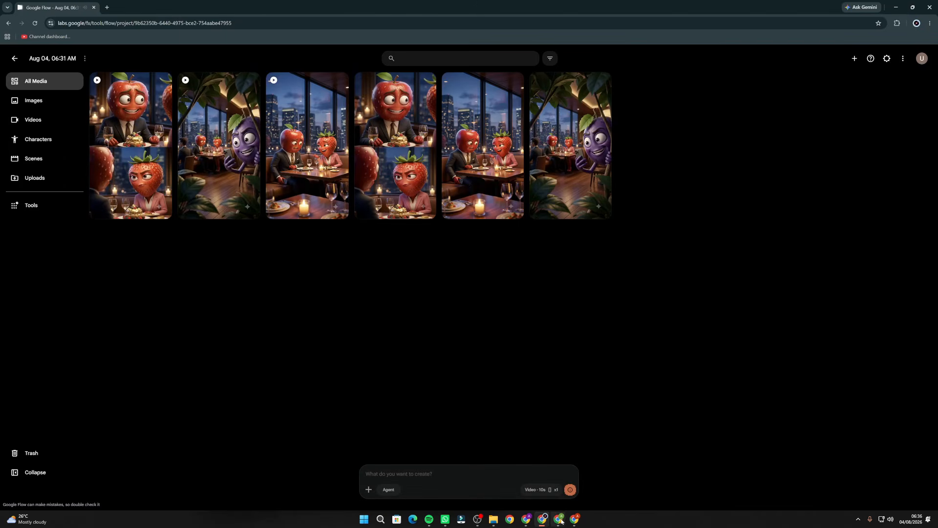
pyautogui.click(561, 521)
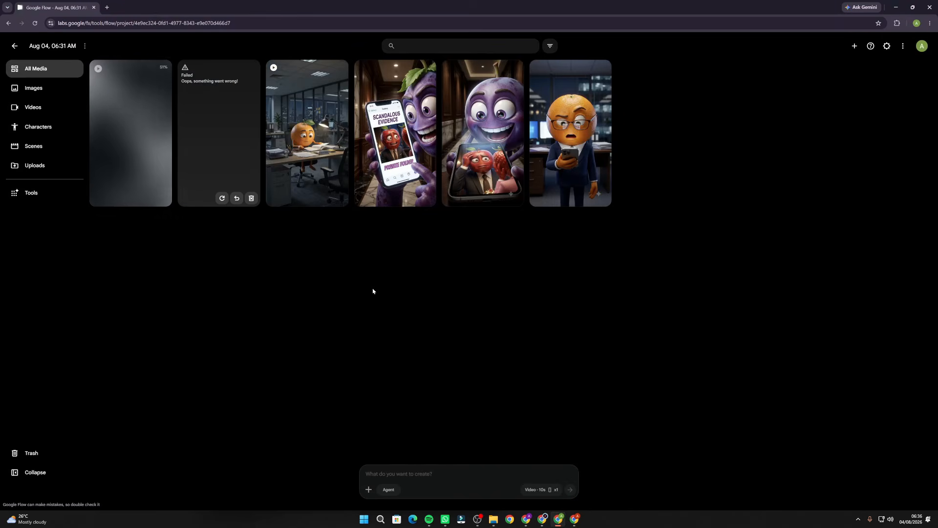
pyautogui.click(312, 147)
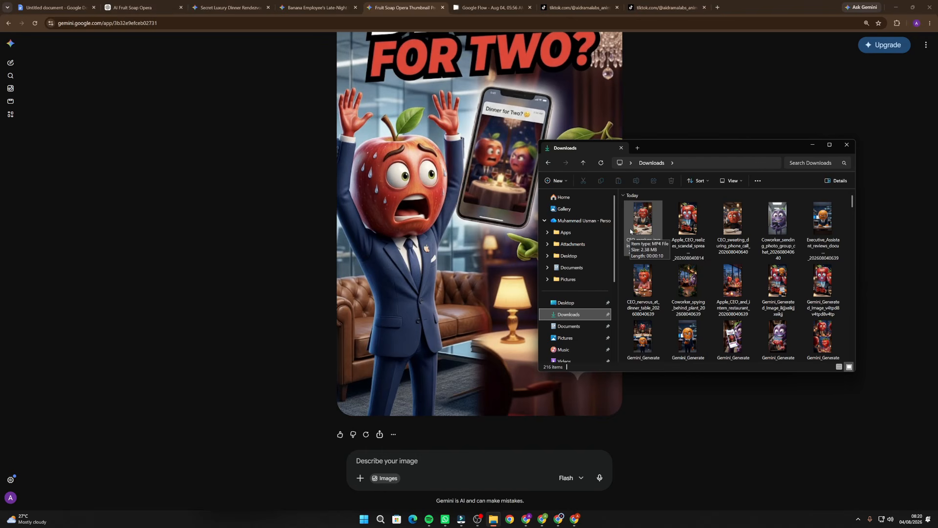
# Switch to Filmora, fit the full episode timeline in view, highlight all the video clips, and preview the imported music track
pyautogui.click(459, 518)
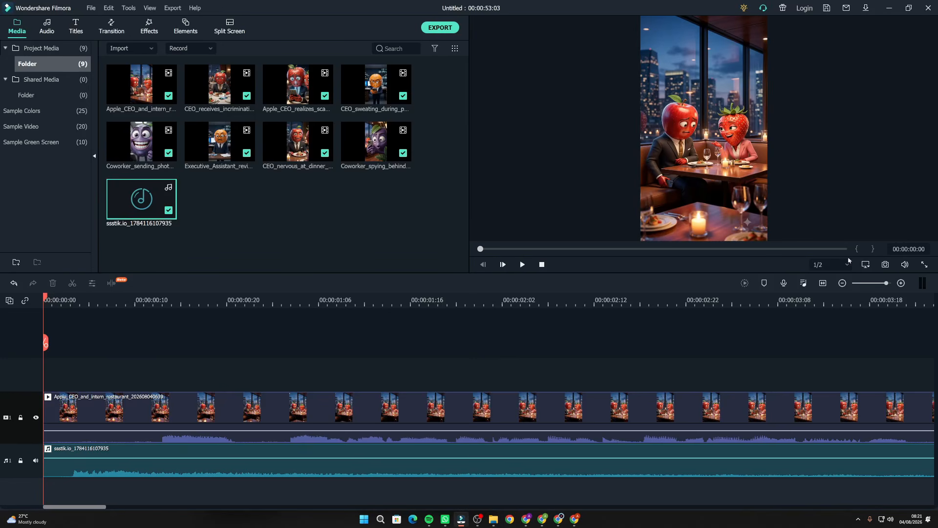
pyautogui.click(823, 283)
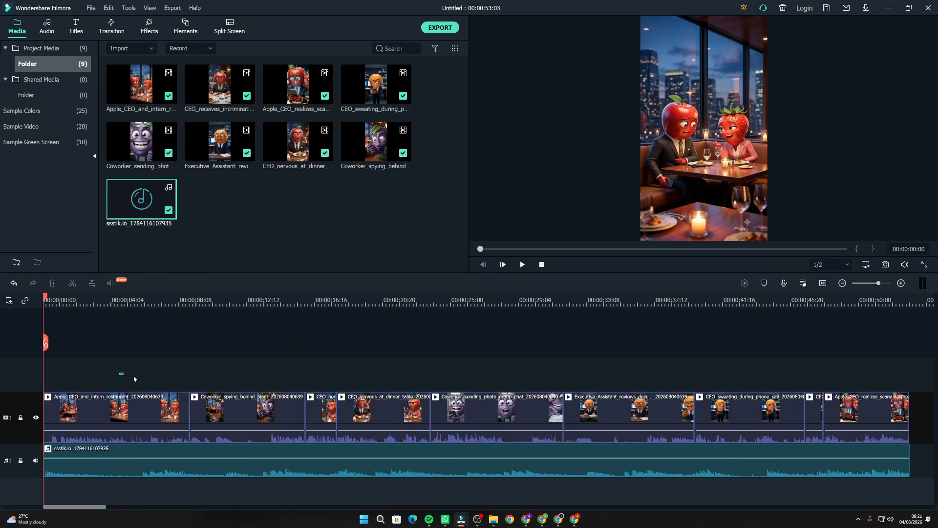
pyautogui.moveTo(119, 373); pyautogui.dragTo(875, 393)
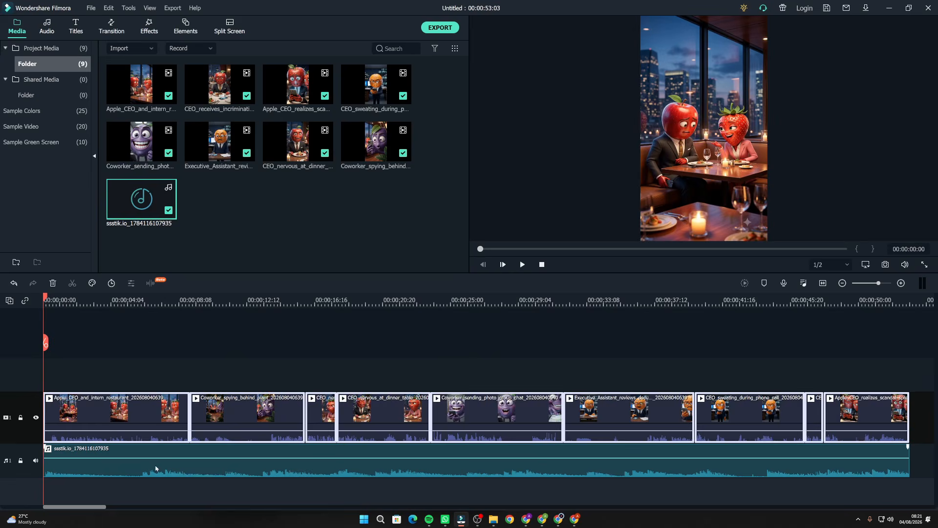
pyautogui.doubleClick(151, 202)
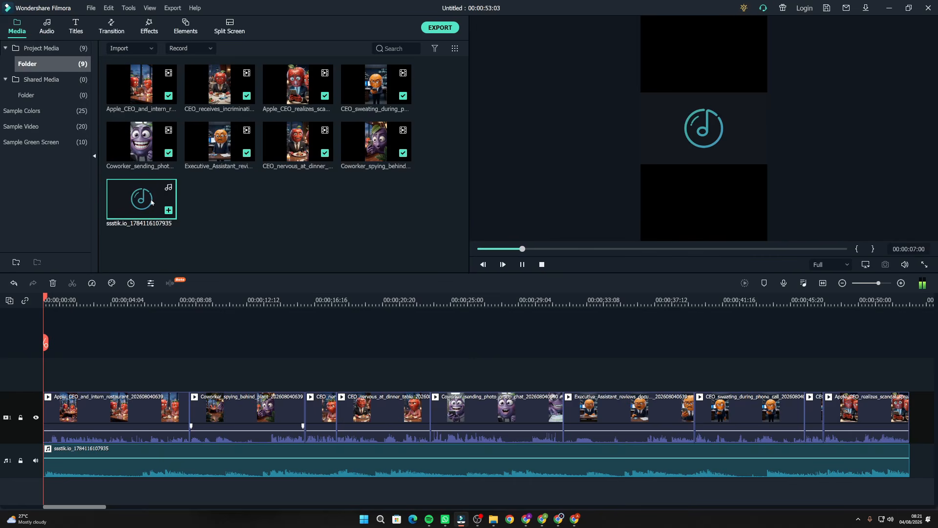
pyautogui.click(395, 319)
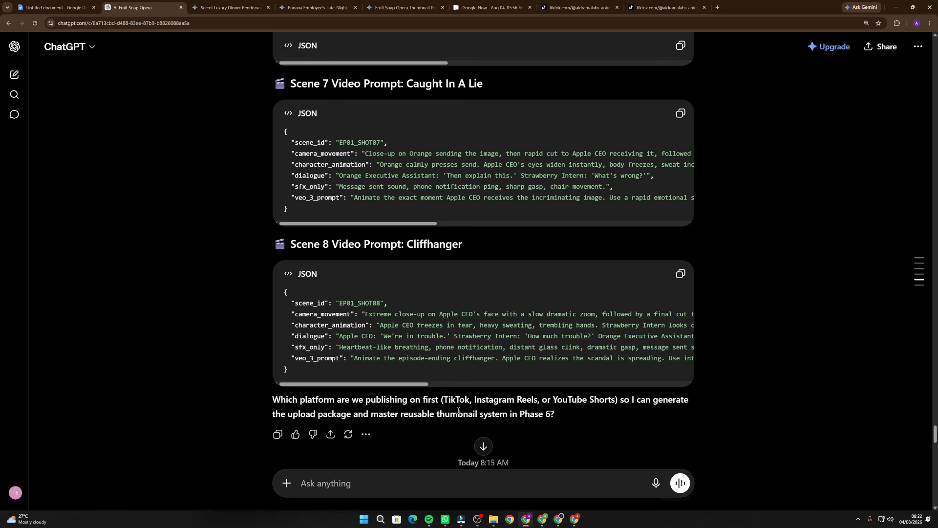
# Review ChatGPT's question about the first publishing platform and the "tiktok" reply in the AI Fruit Soap Opera chat
pyautogui.moveTo(326, 400); pyautogui.dragTo(440, 402)
pyautogui.click(440, 403)
pyautogui.write('tiktok')
pyautogui.press('Return')
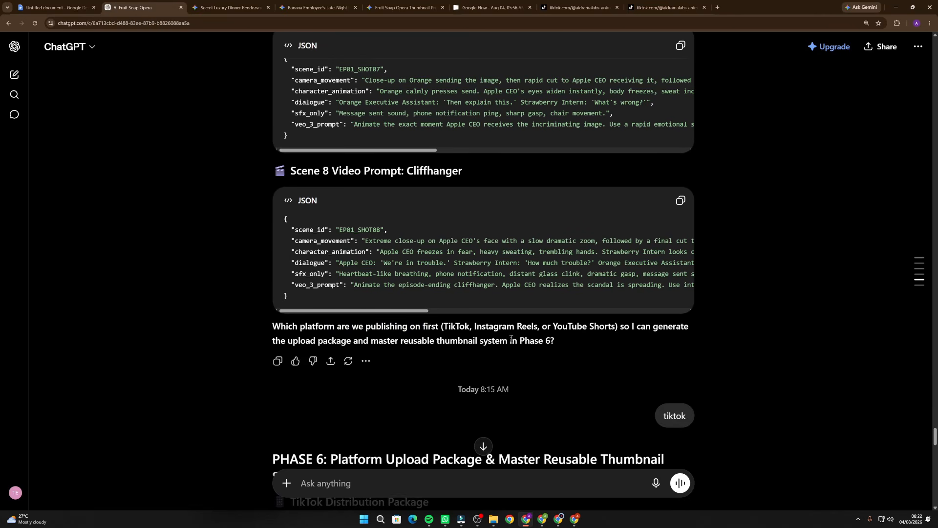
pyautogui.doubleClick(669, 379)
pyautogui.scroll(-5, 400, 390)
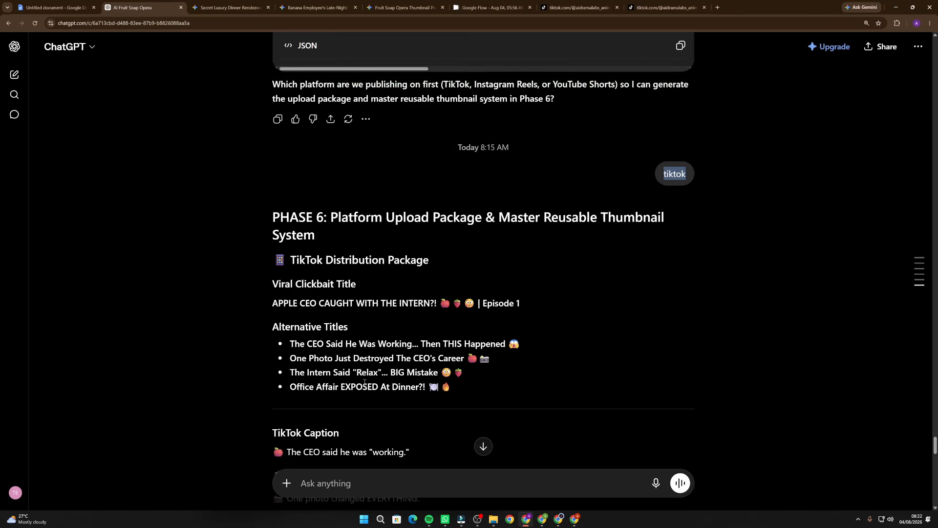
# Review the viral title, alternative titles, caption, and hashtags in ChatGPT's TikTok Distribution Package
pyautogui.moveTo(273, 251); pyautogui.dragTo(493, 251)
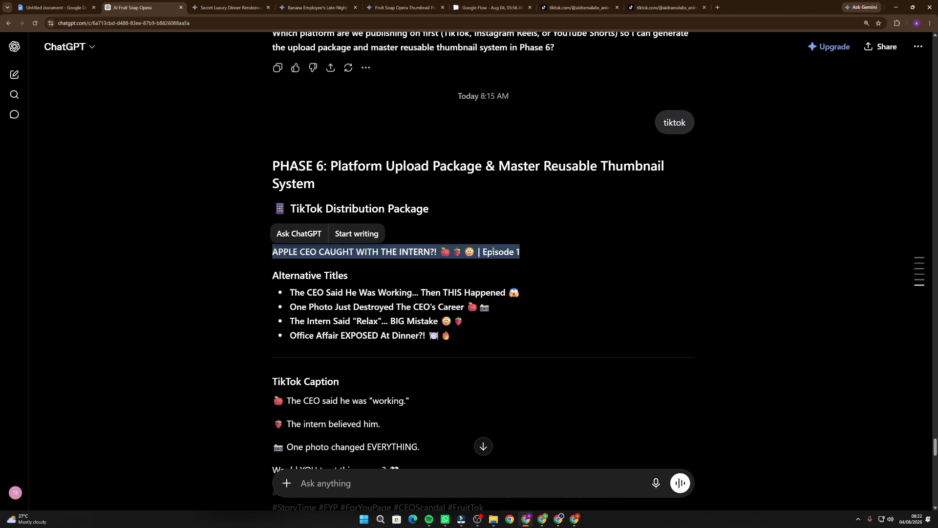
pyautogui.click(303, 247)
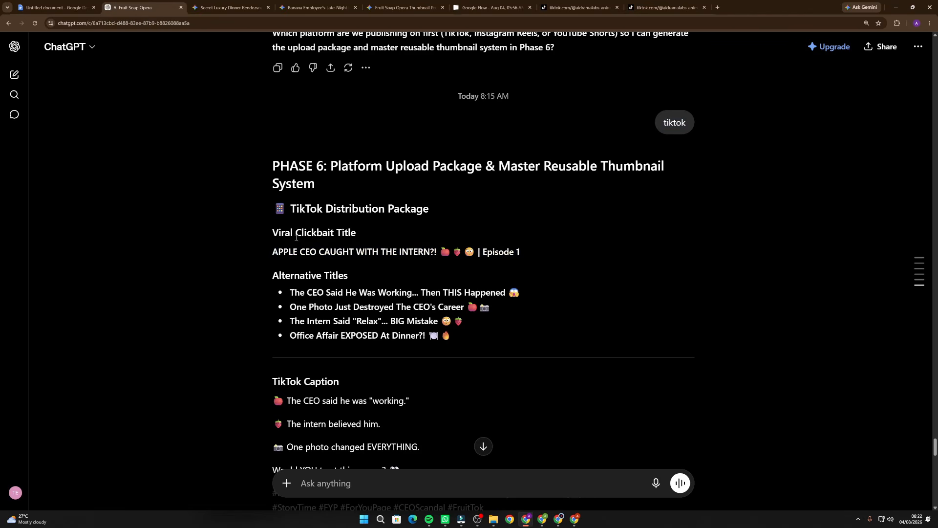
pyautogui.moveTo(272, 276); pyautogui.dragTo(356, 276)
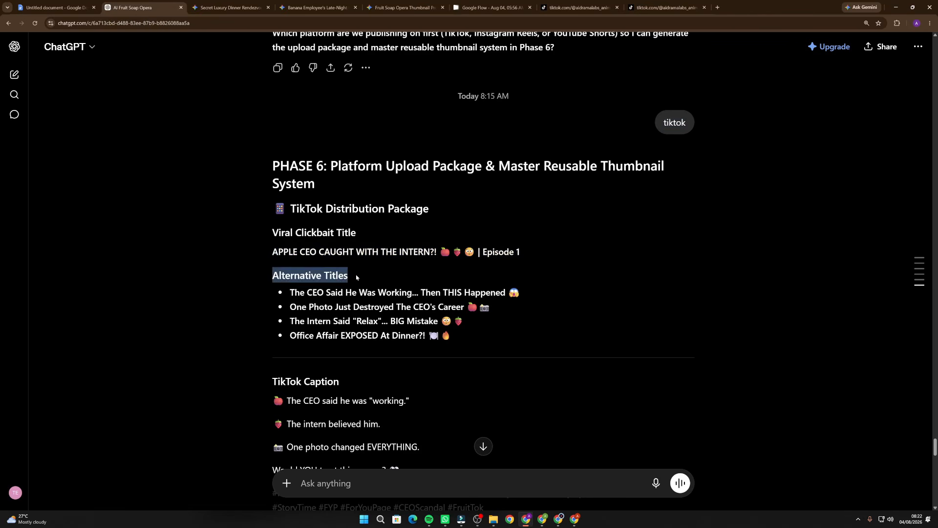
pyautogui.click(290, 285)
pyautogui.scroll(-3, 291, 286)
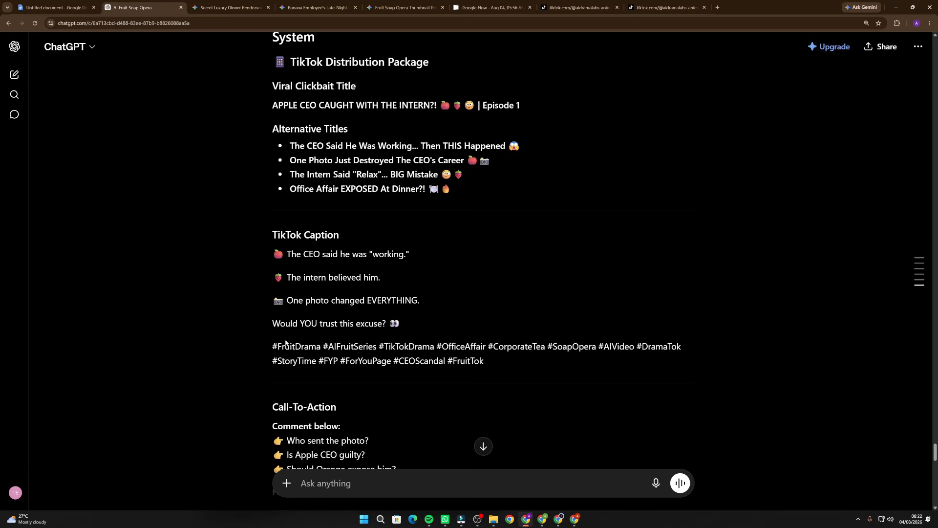
pyautogui.scroll(-1, 286, 342)
pyautogui.moveTo(273, 308); pyautogui.dragTo(543, 330)
pyautogui.click(528, 330)
pyautogui.scroll(-3, 234, 343)
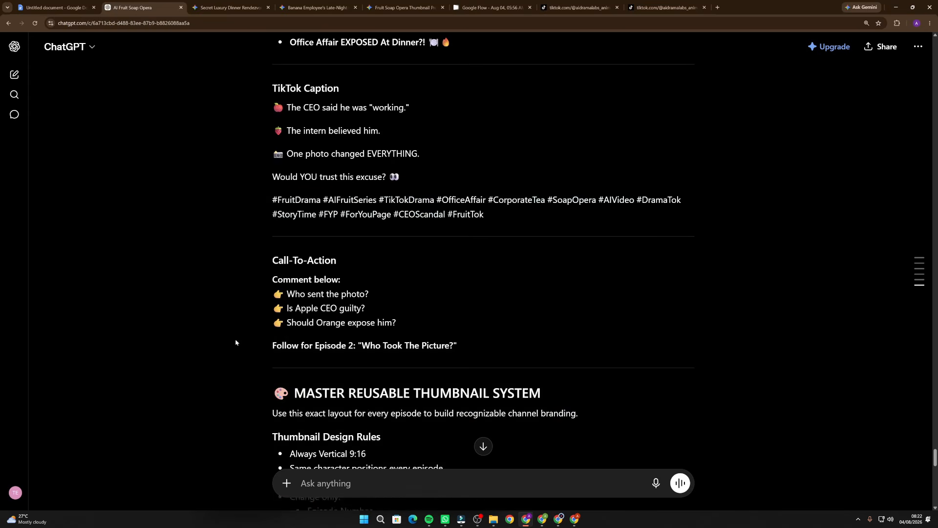
# Read through the call-to-action, thumbnail design rules, and full Master Thumbnail Prompt in ChatGPT's Phase 6 answer
pyautogui.scroll(-3, 236, 342)
pyautogui.scroll(-6, 271, 302)
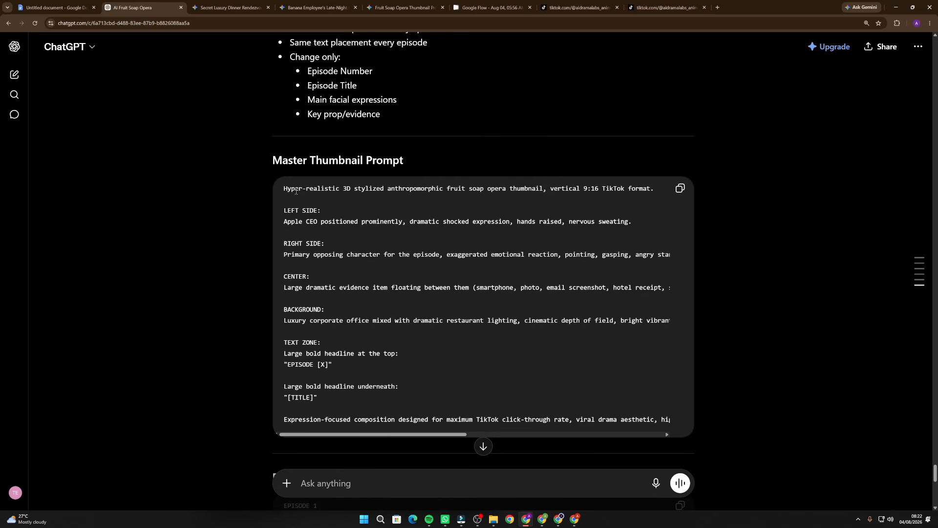
pyautogui.moveTo(272, 160); pyautogui.dragTo(677, 419)
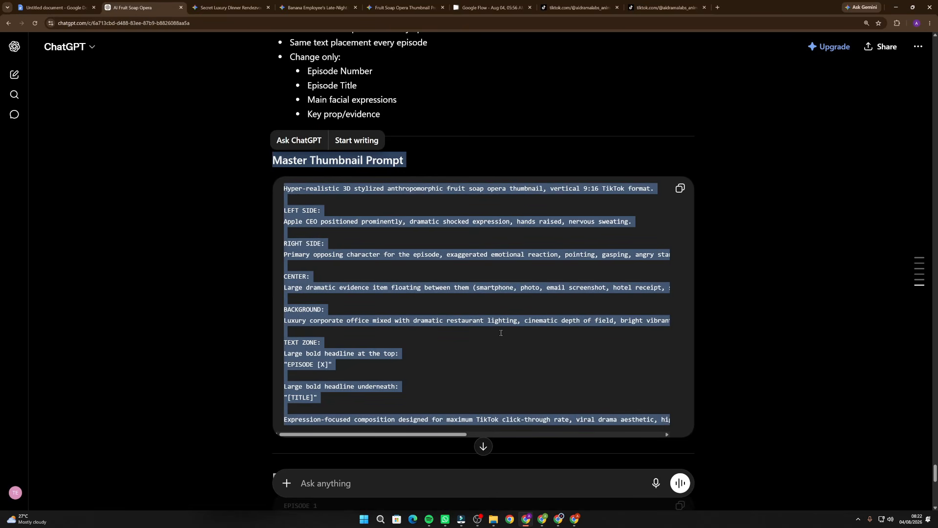
pyautogui.scroll(-2, 369, 317)
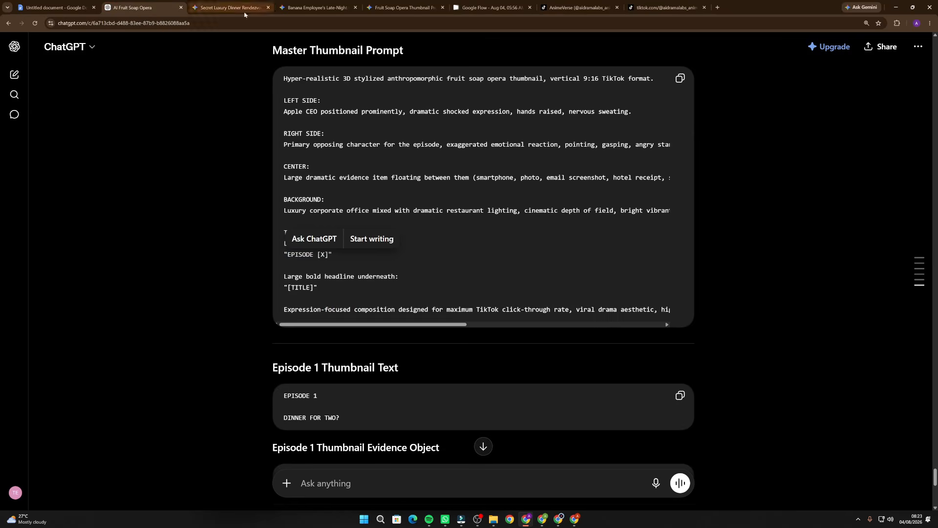
# Switch to the Gemini fruit soap opera thumbnail chat and inspect the generated "Episode 1 Dinner for Two?" image
pyautogui.click(230, 8)
pyautogui.click(405, 7)
pyautogui.scroll(5, 607, 313)
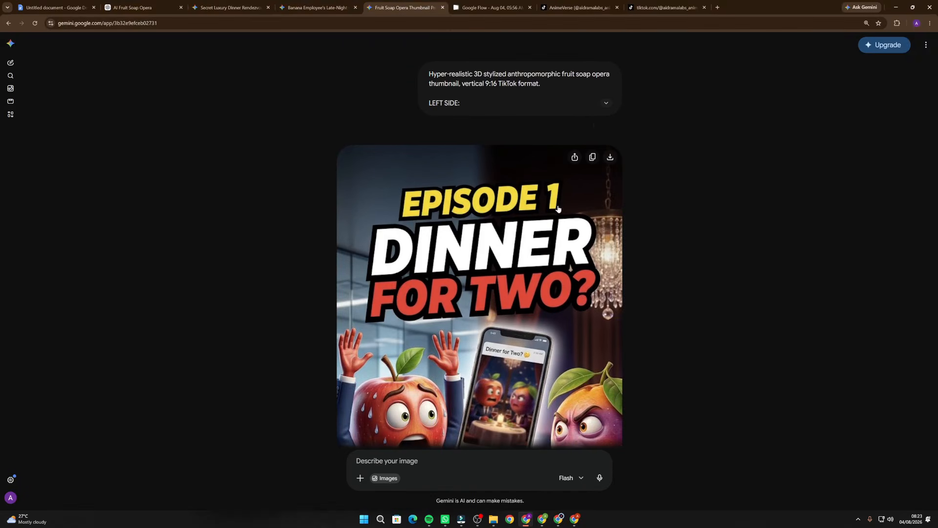
pyautogui.scroll(-3, 476, 296)
pyautogui.scroll(-2, 467, 303)
pyautogui.scroll(3, 445, 171)
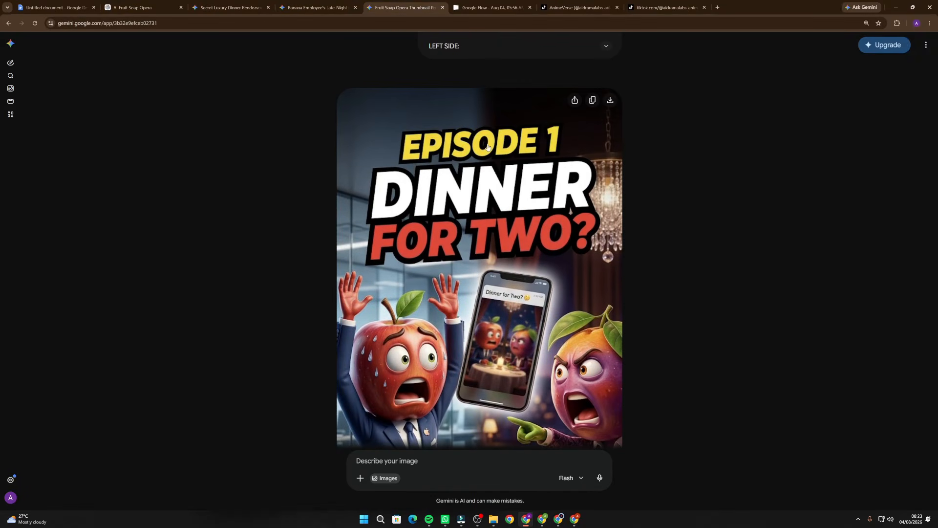
# Return to ChatGPT and compare the "EPISODE [X]" placeholder in the master prompt with the Episode 1 Thumbnail Text
pyautogui.click(133, 7)
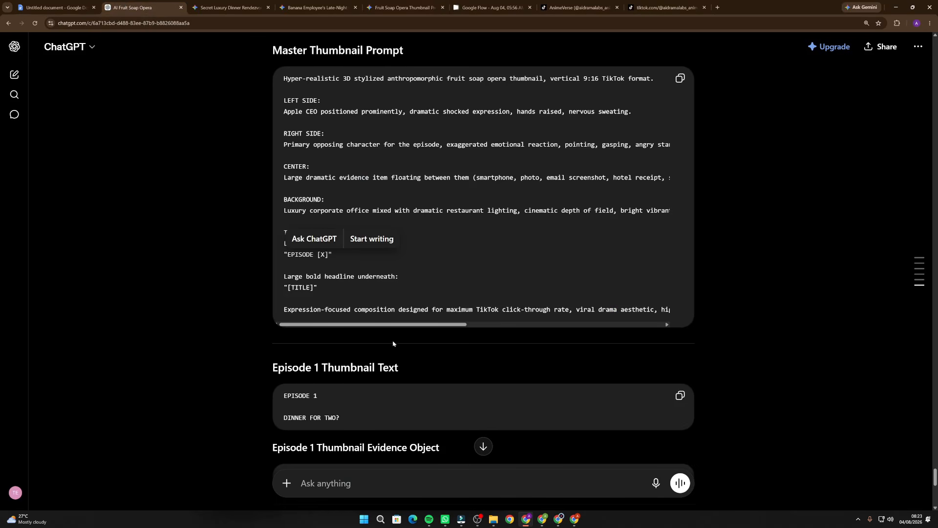
pyautogui.click(386, 277)
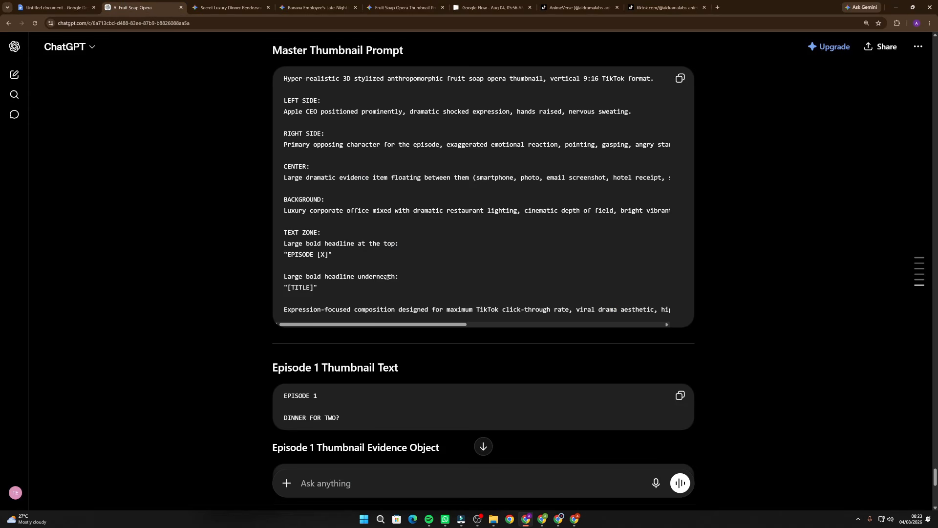
pyautogui.doubleClick(322, 255)
pyautogui.scroll(-2, 313, 244)
pyautogui.tripleClick(312, 293)
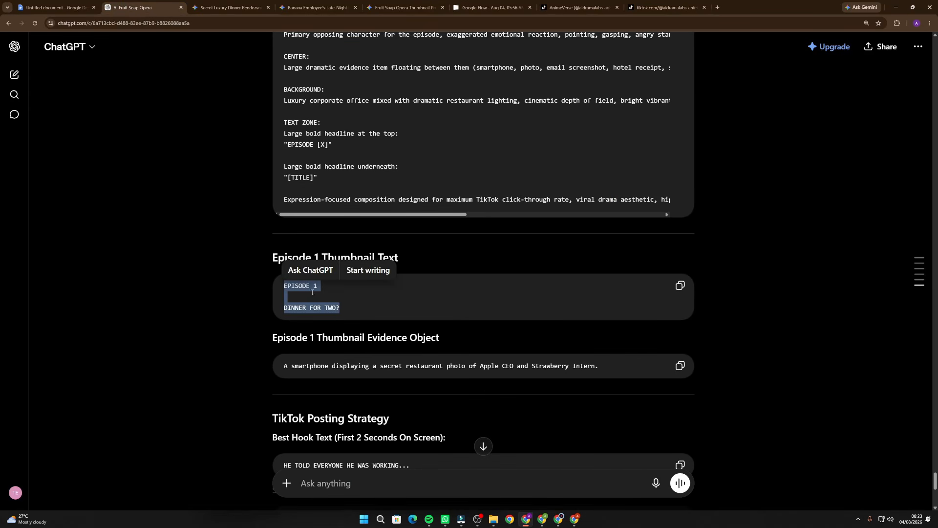
# Go back to the Gemini thumbnail chat and check the Episode 1 image's headline, characters, and smartphone evidence against the prompt
pyautogui.click(318, 7)
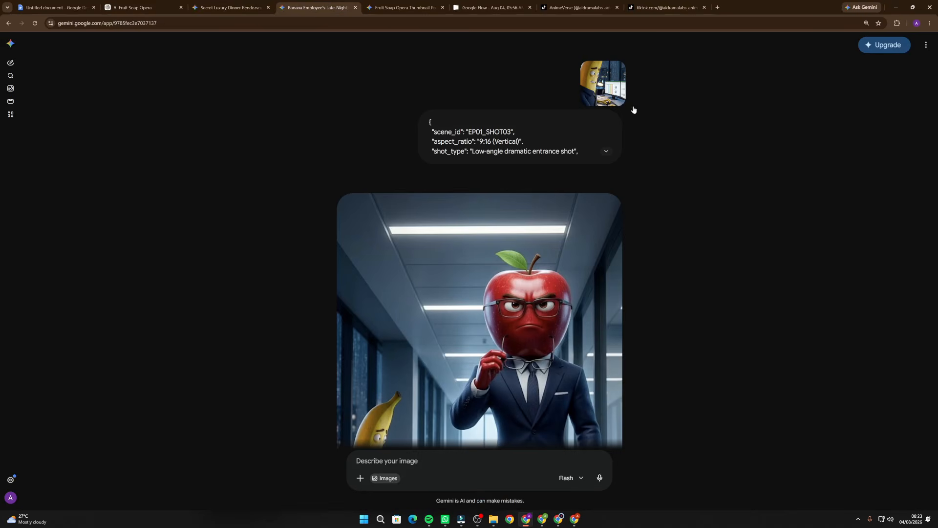
pyautogui.click(372, 6)
pyautogui.scroll(-3, 386, 254)
pyautogui.scroll(3, 445, 242)
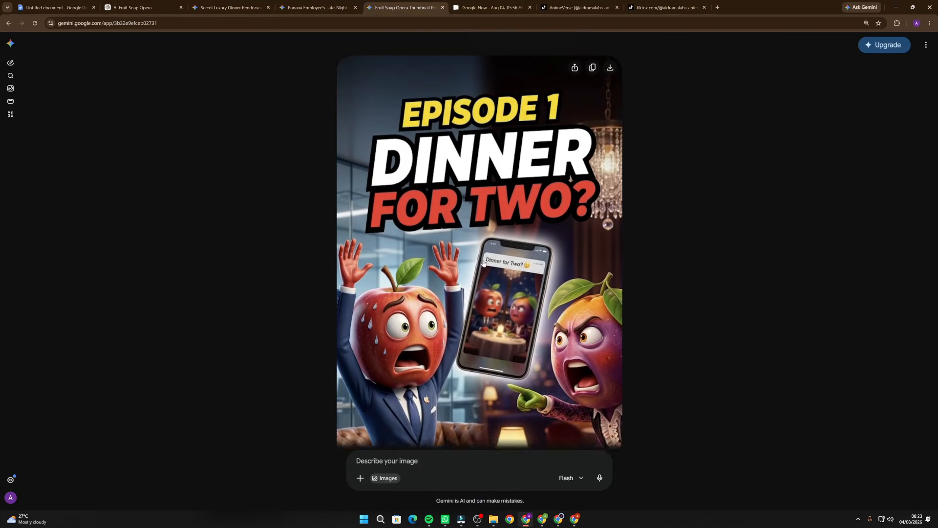
pyautogui.scroll(-4, 462, 227)
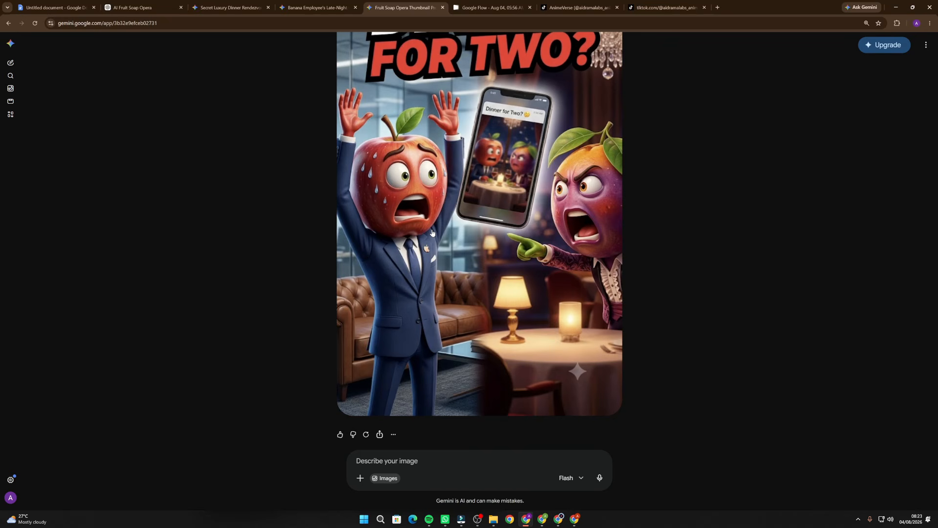
pyautogui.scroll(5, 672, 266)
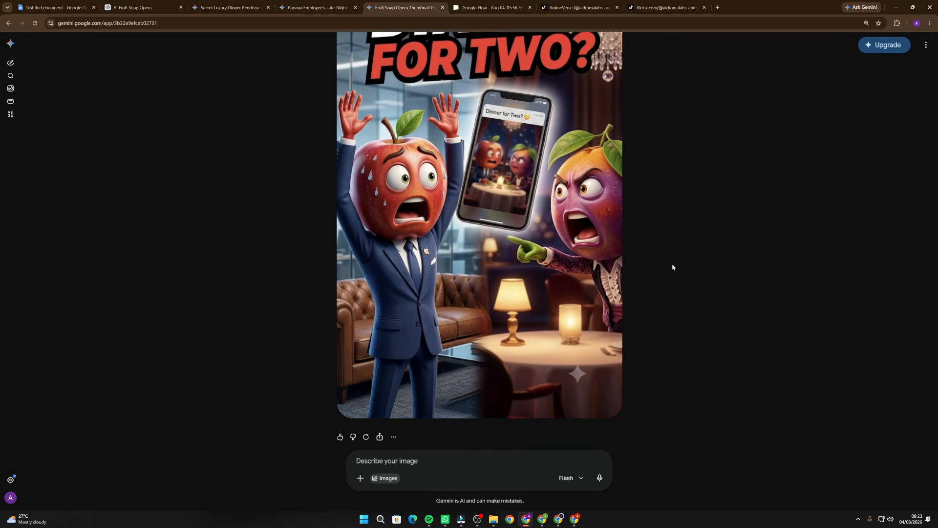
pyautogui.scroll(-2, 707, 248)
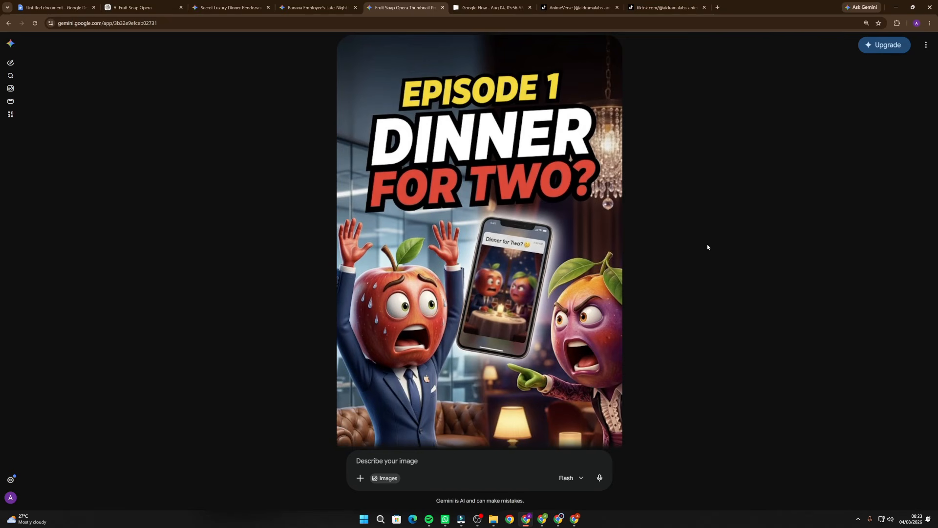